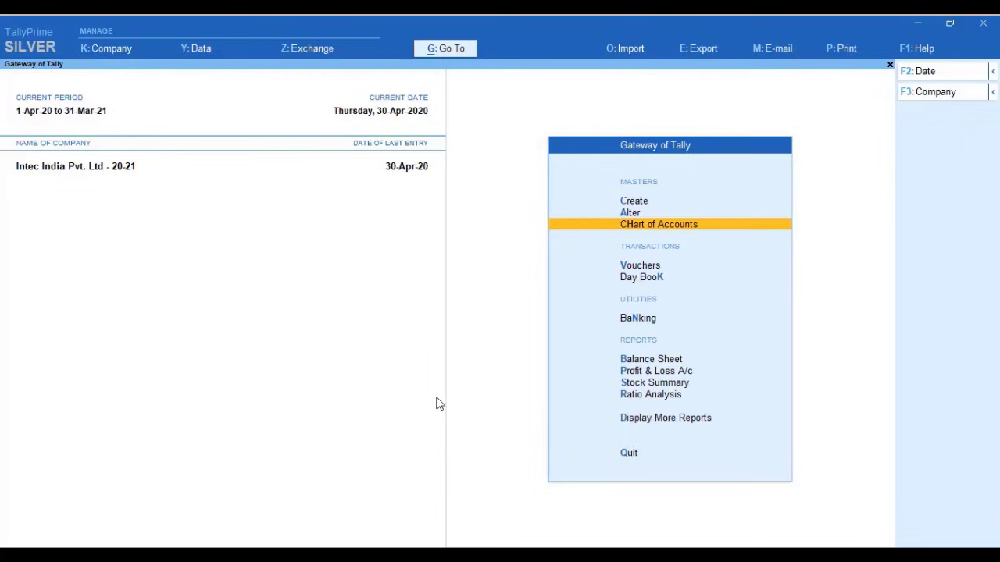
Open the HDFC Bank ledger for alteration
key(Up)
key(Return)
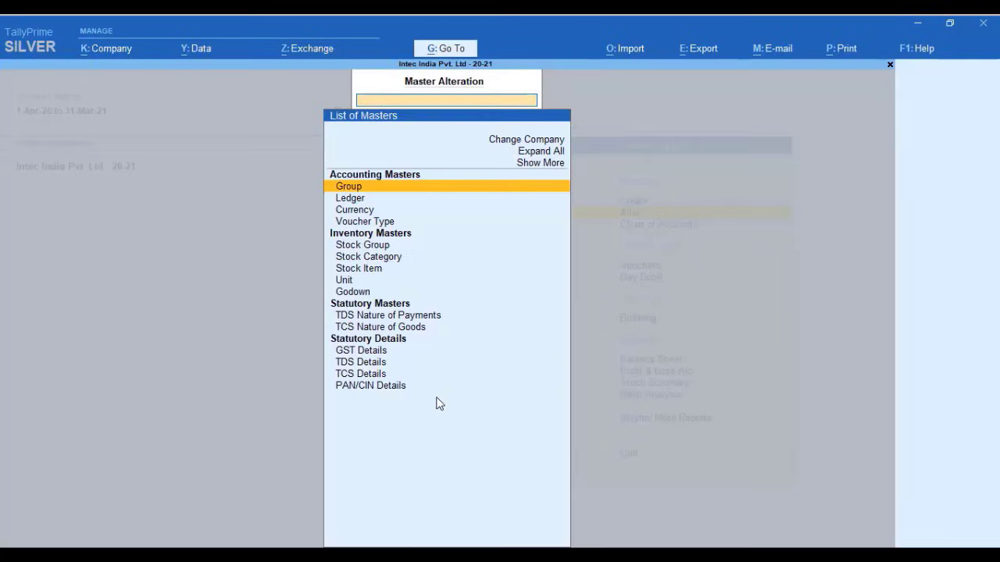
key(Down)
key(Return)
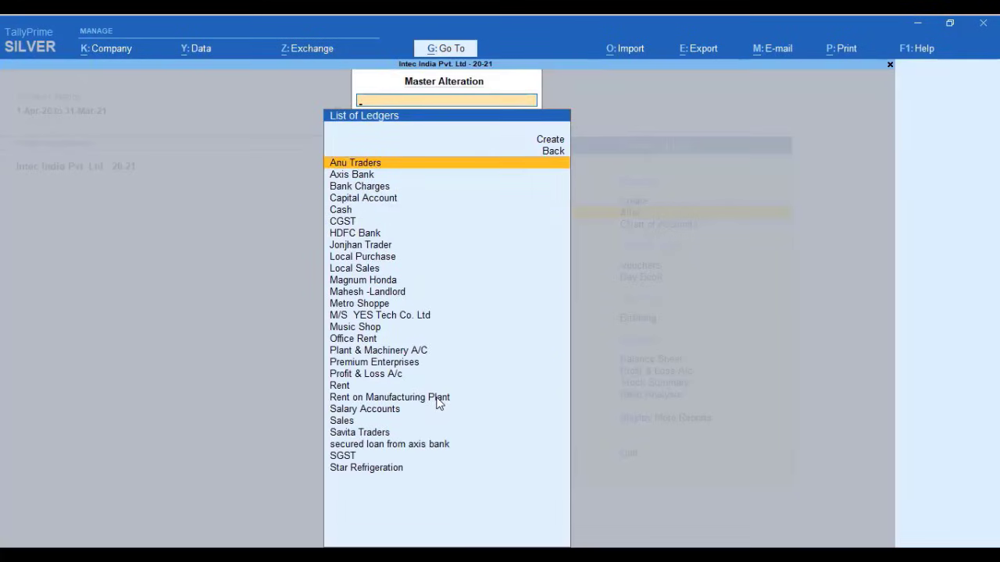
text(Hd)
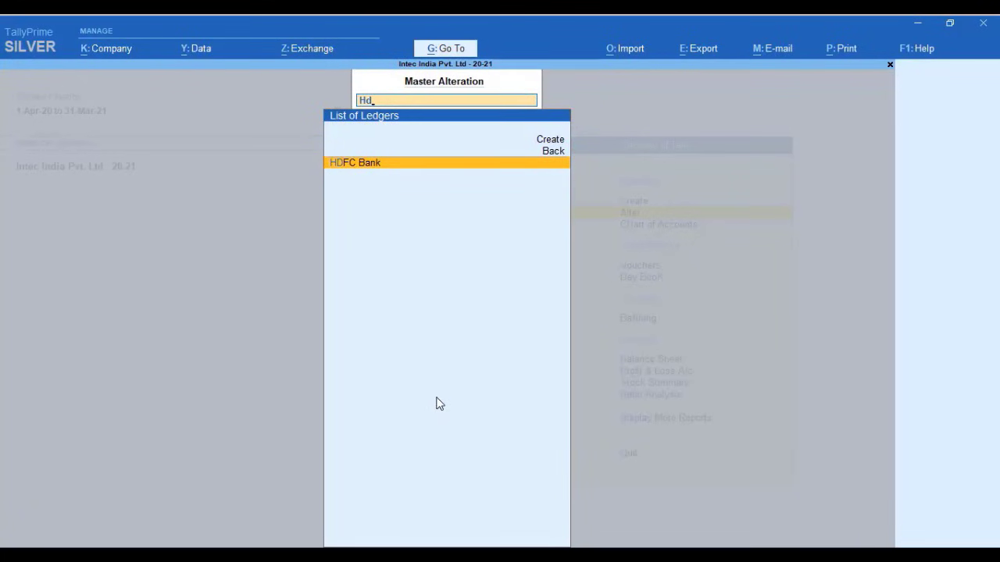
key(Return)
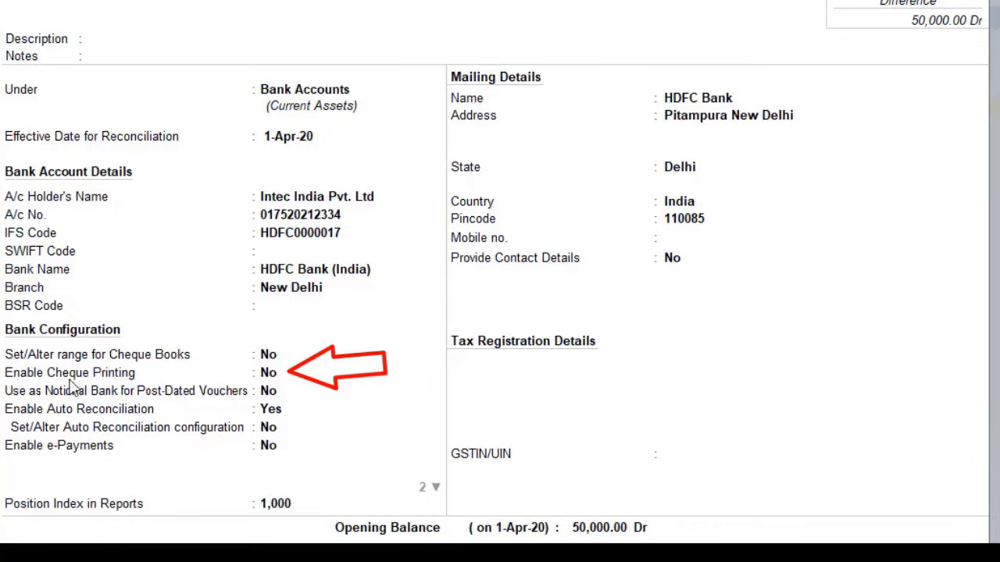
Enable cheque printing for the HDFC Bank ledger and set its Set/Alter Cheque Printing configuration option to Yes
click(267, 375)
text(y)
key(Return)
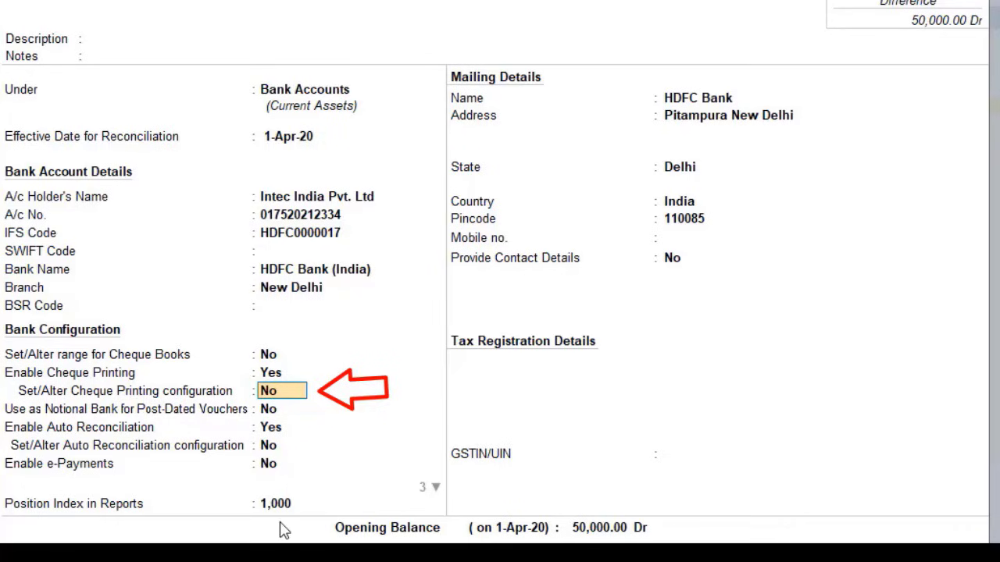
text(y)
key(Return)
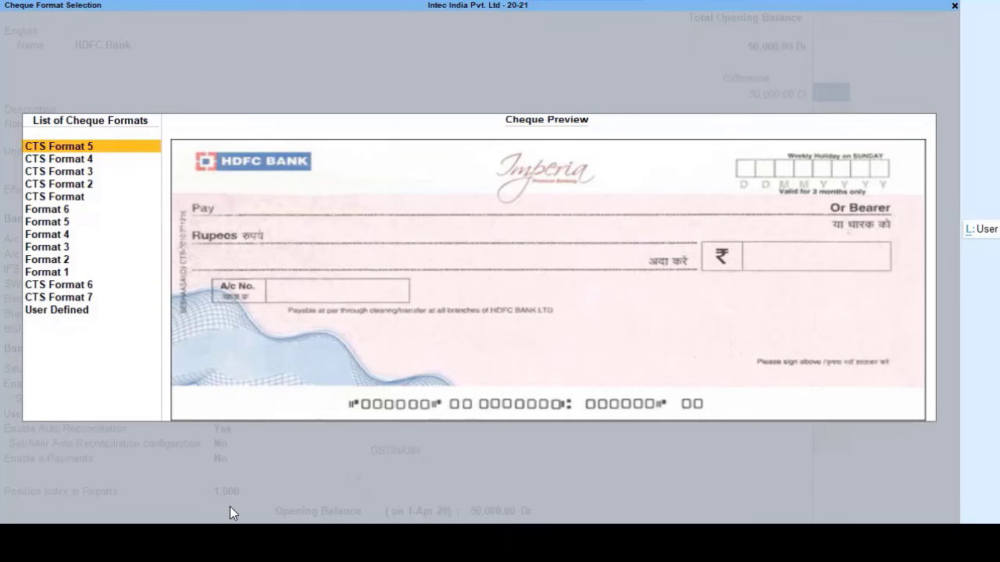
Preview the HDFC Bank cheque formats from CTS Format 5 to CTS Format 6, and return to the ledger
key(Down)
key(Down)
key(Down)
key(Down)
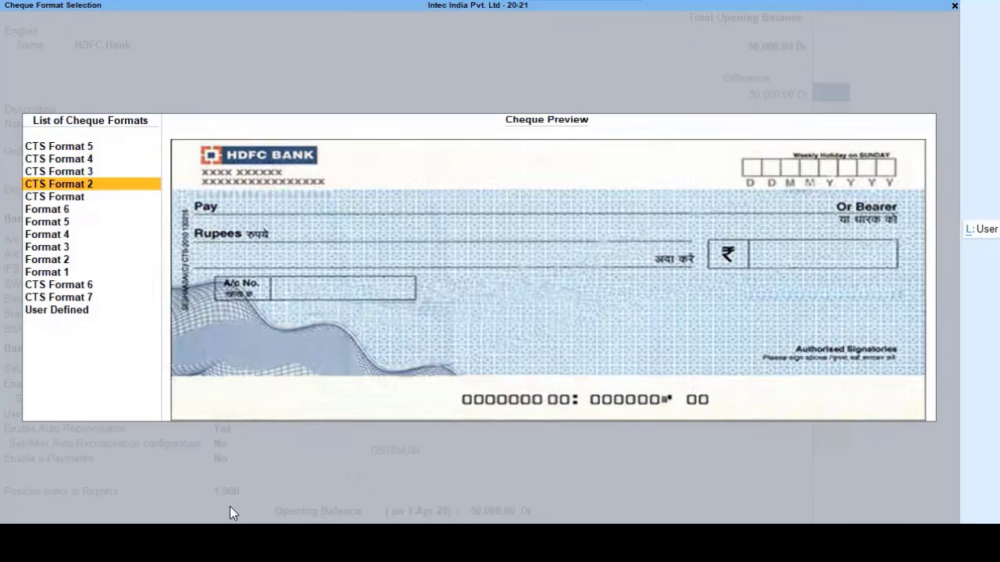
key(Down)
key(Down)
key(Down)
key(Down)
key(Down)
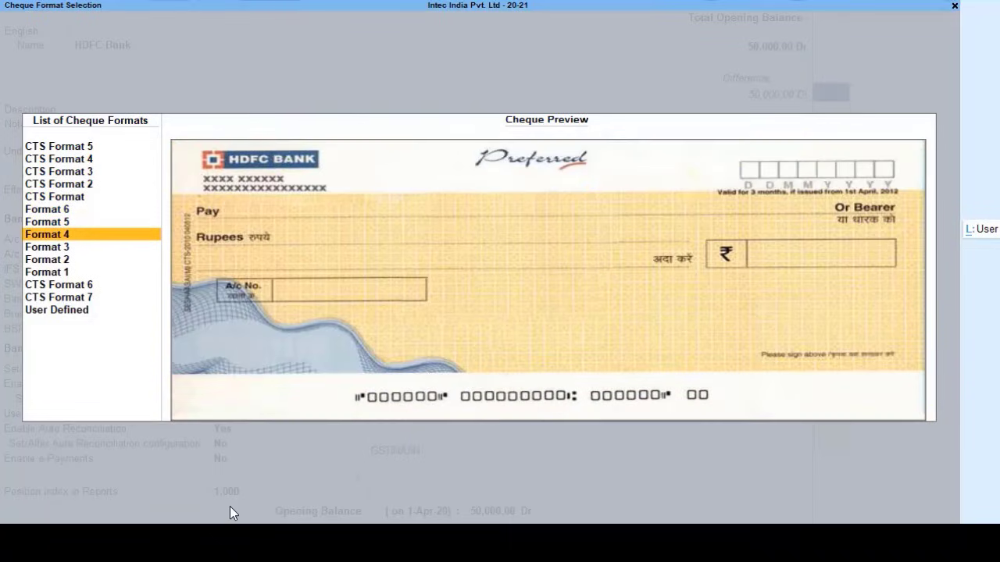
key(Down)
key(Down)
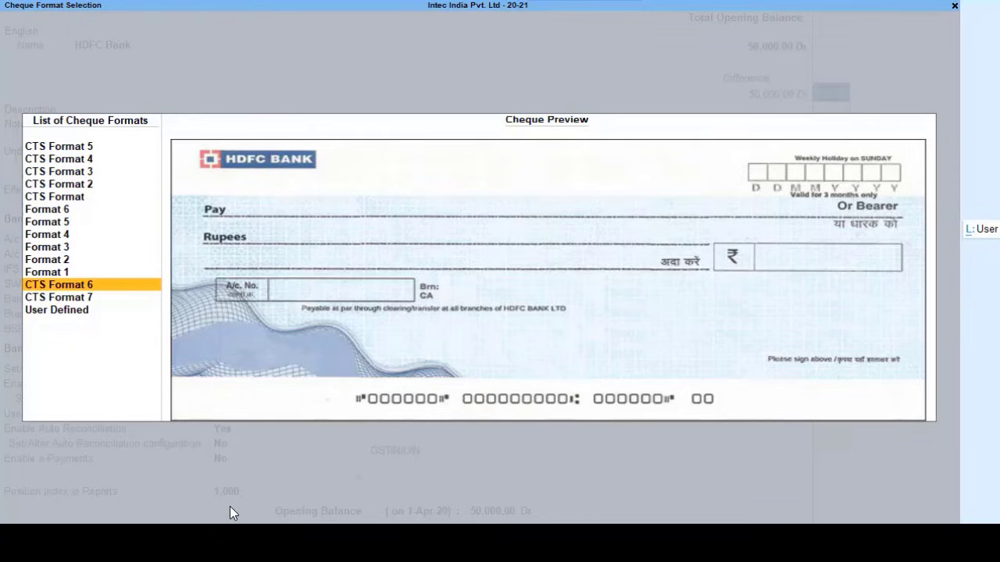
key(Return)
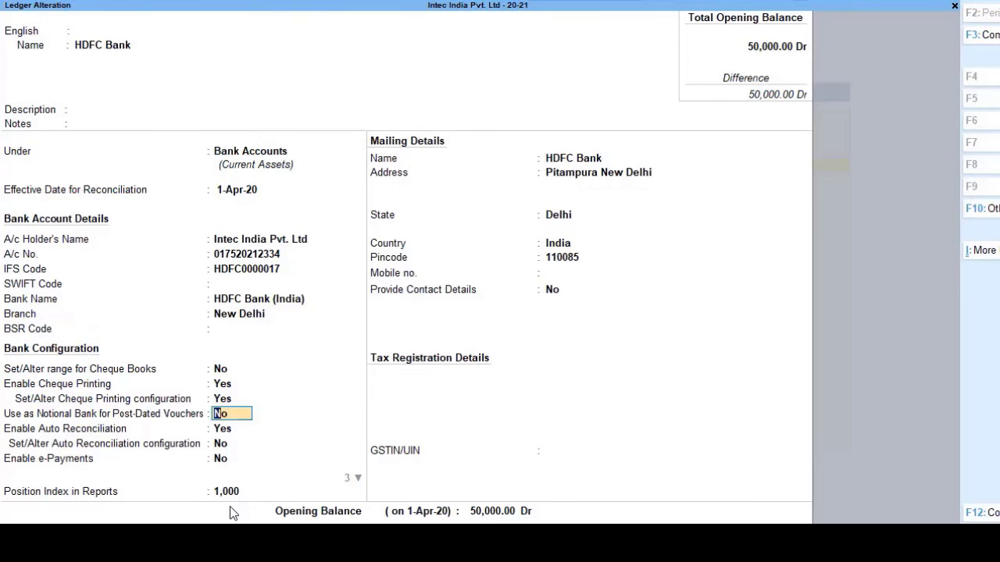
Check the ledger's Bank Name against the list of banks, keeping HDFC Bank (India)
key(Up)
key(Up)
key(Up)
key(Up)
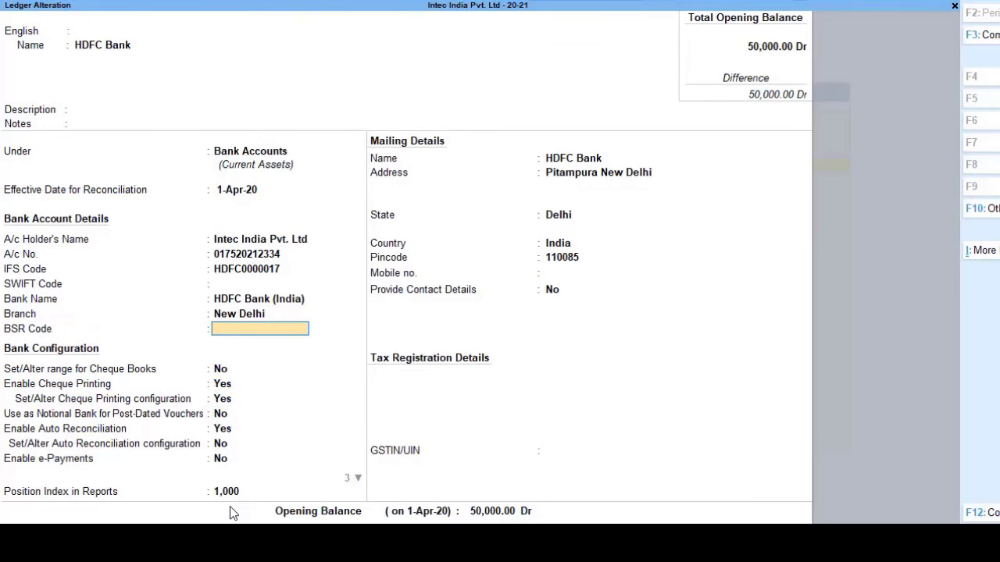
key(Up)
key(Up)
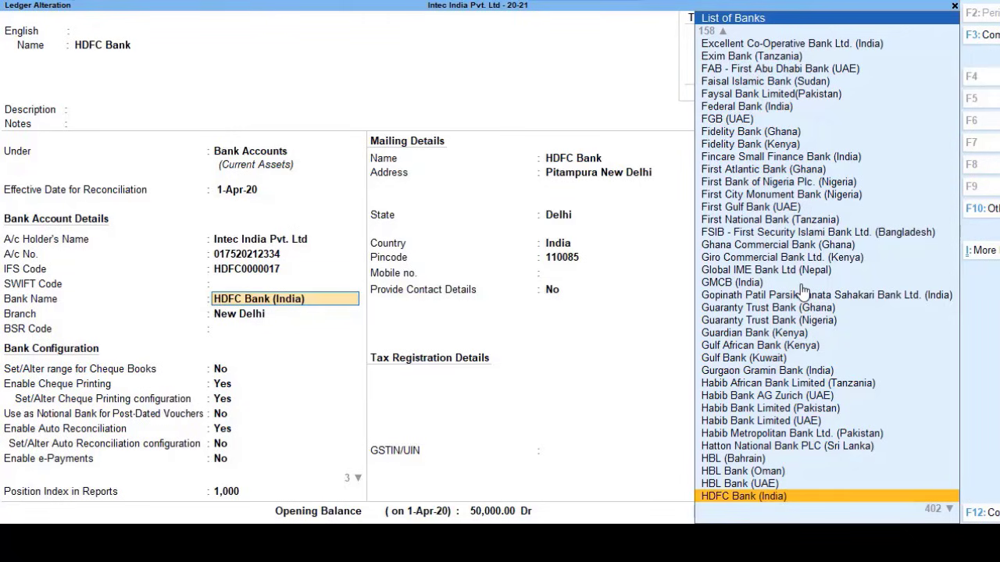
key(Return)
key(Return)
key(Return)
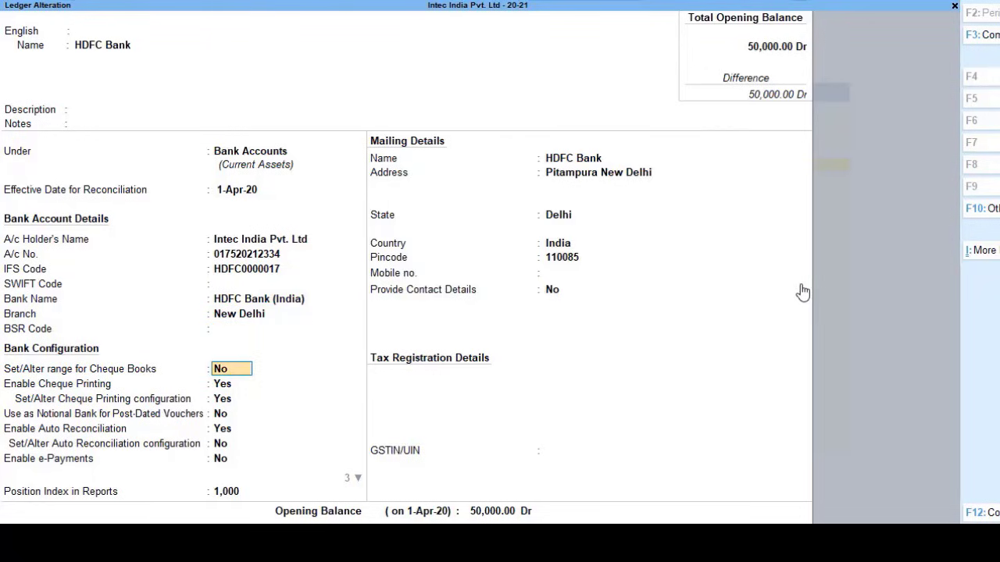
Switch Set/Alter Cheque Printing configuration to No and back to Yes to reopen the list of cheque formats
key(Return)
key(Return)
text(n)
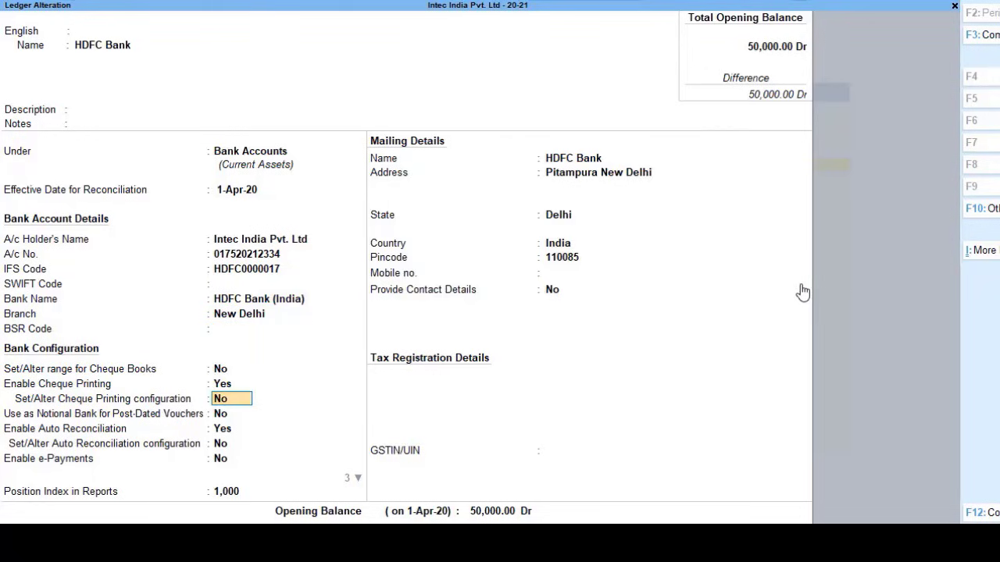
key(Return)
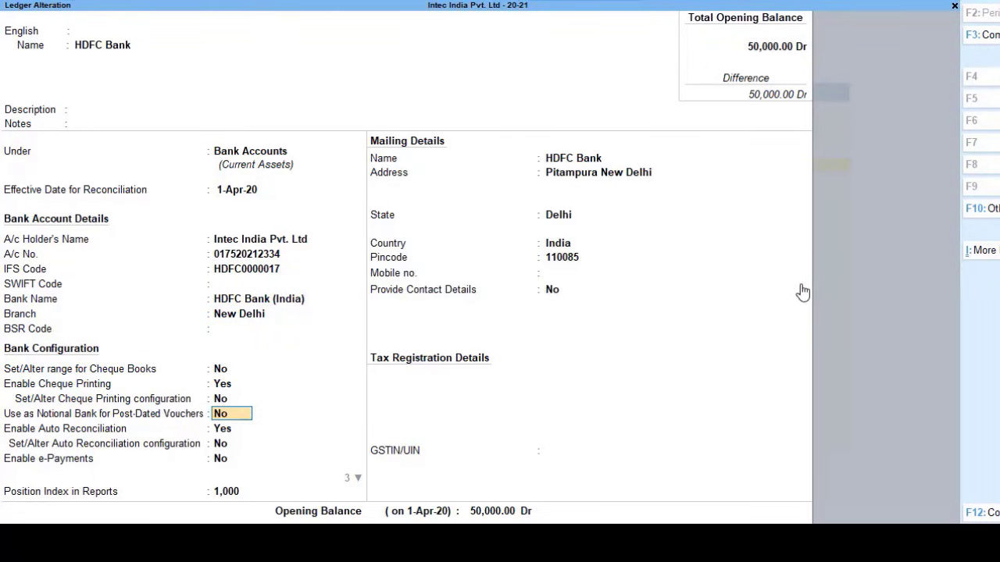
key(Up)
text(y)
key(Return)
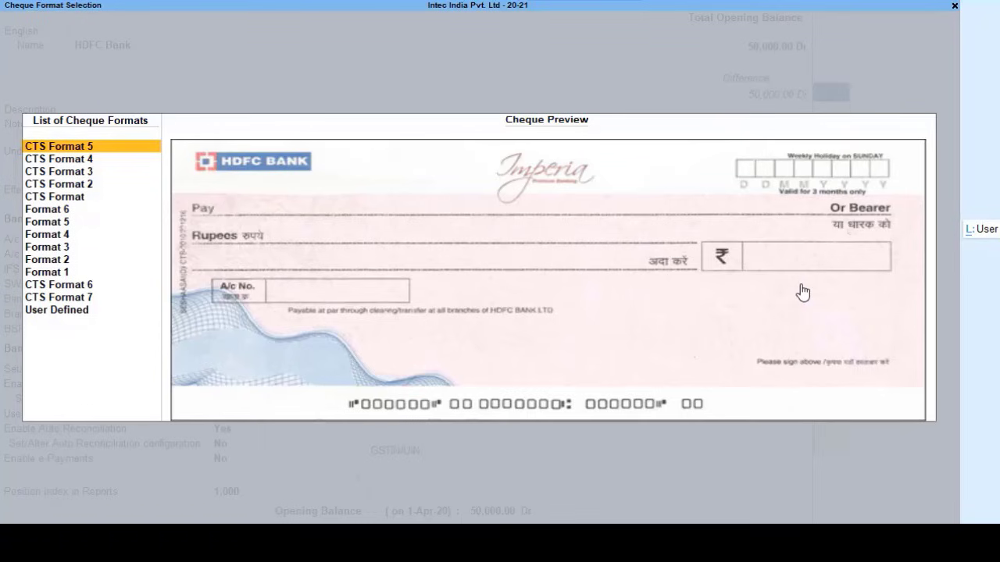
Compare the HDFC Bank cheque previews from CTS Format 5 through Format 2
key(Down)
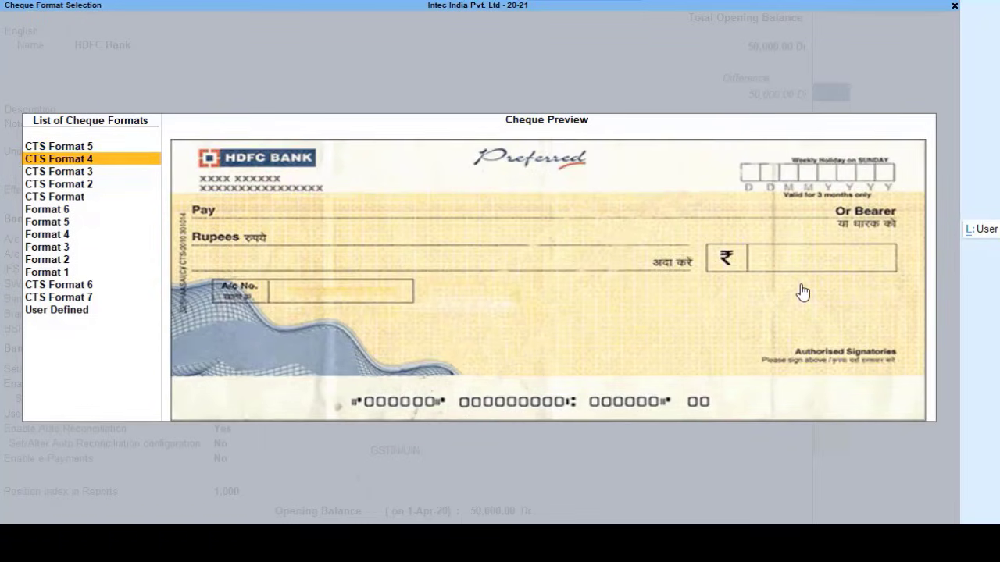
key(Up)
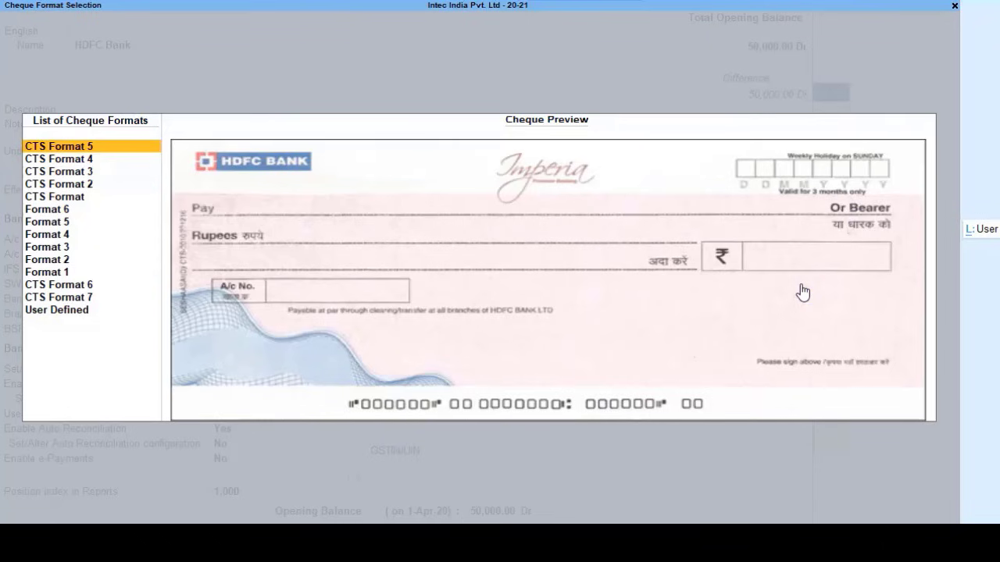
key(Down)
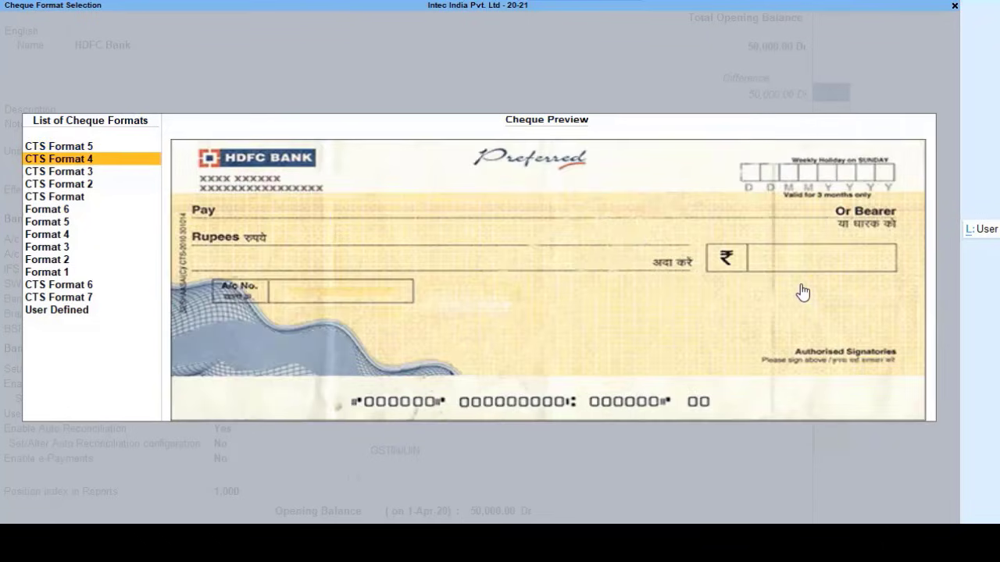
key(Up)
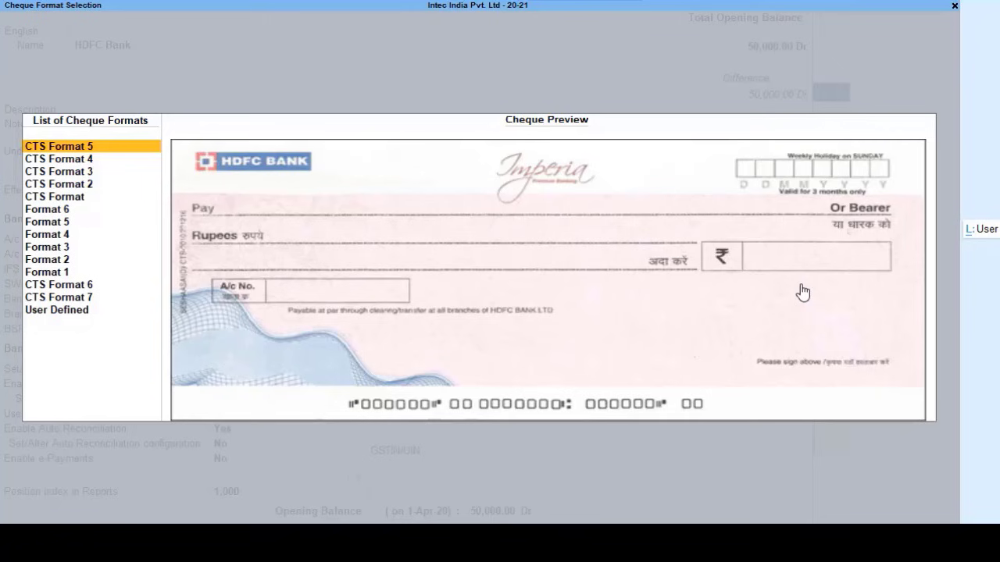
key(Down)
key(Down)
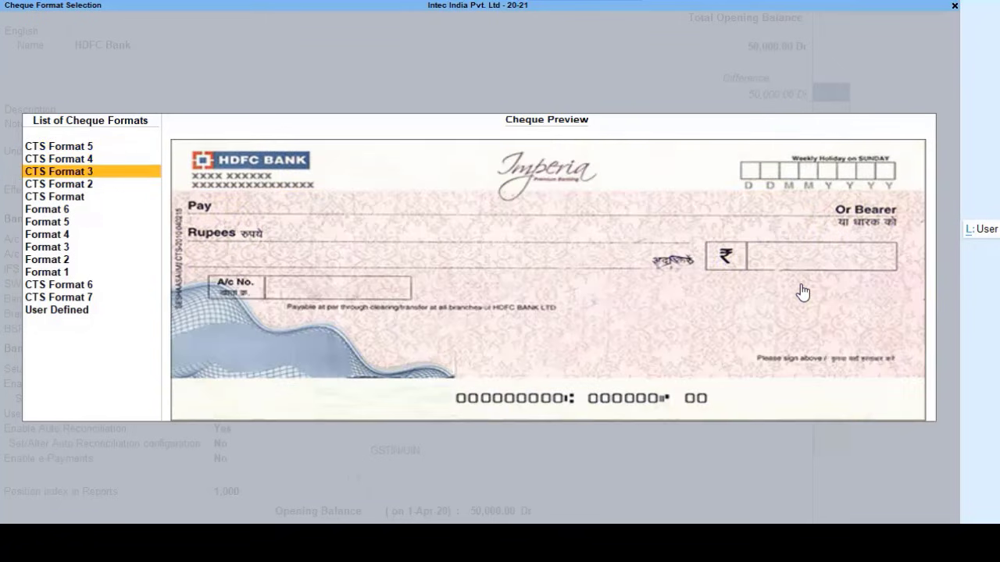
key(Down)
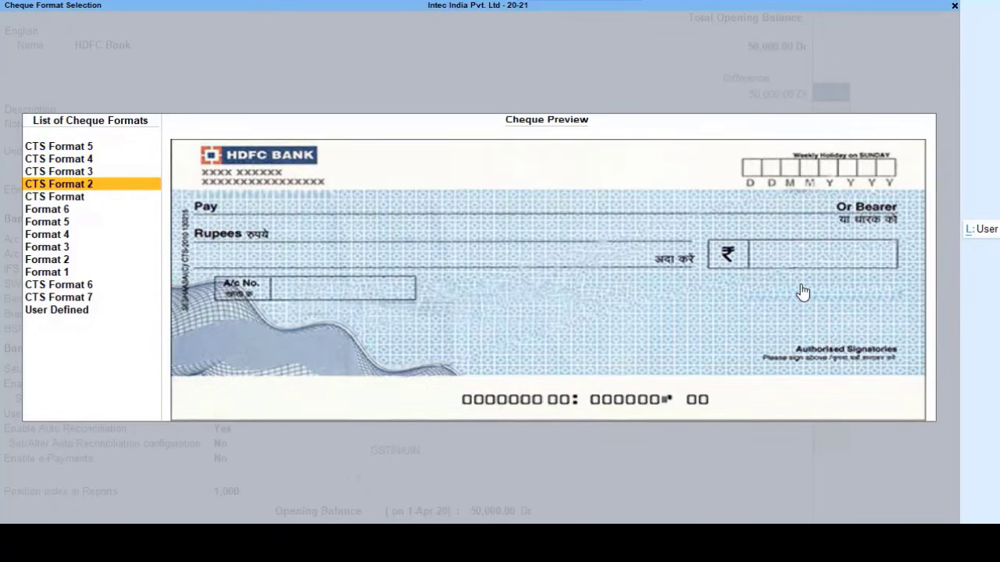
key(Down)
key(Up)
key(Up)
key(Up)
key(Up)
key(Down)
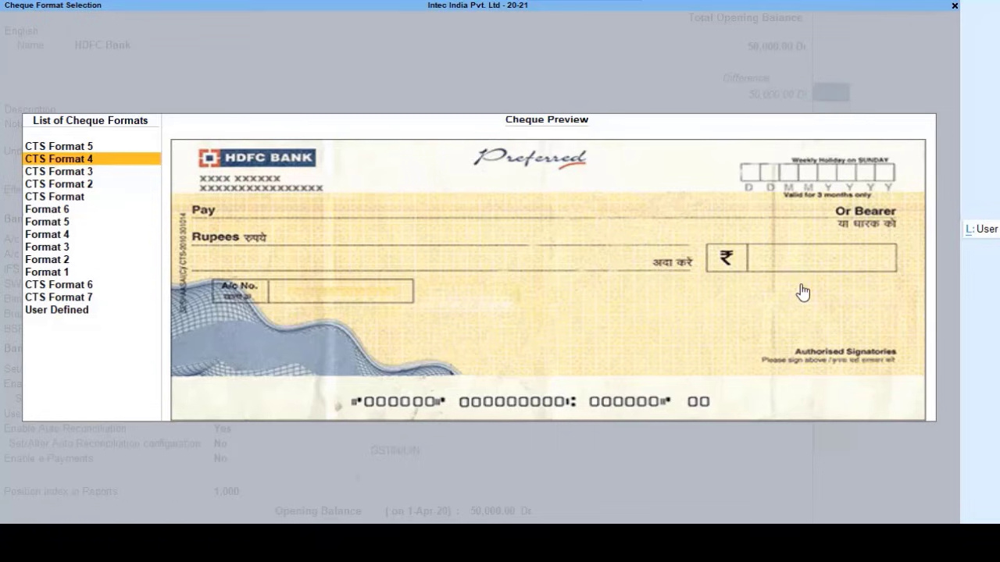
key(Up)
key(Down)
key(Down)
key(Down)
key(Down)
key(Down)
key(Down)
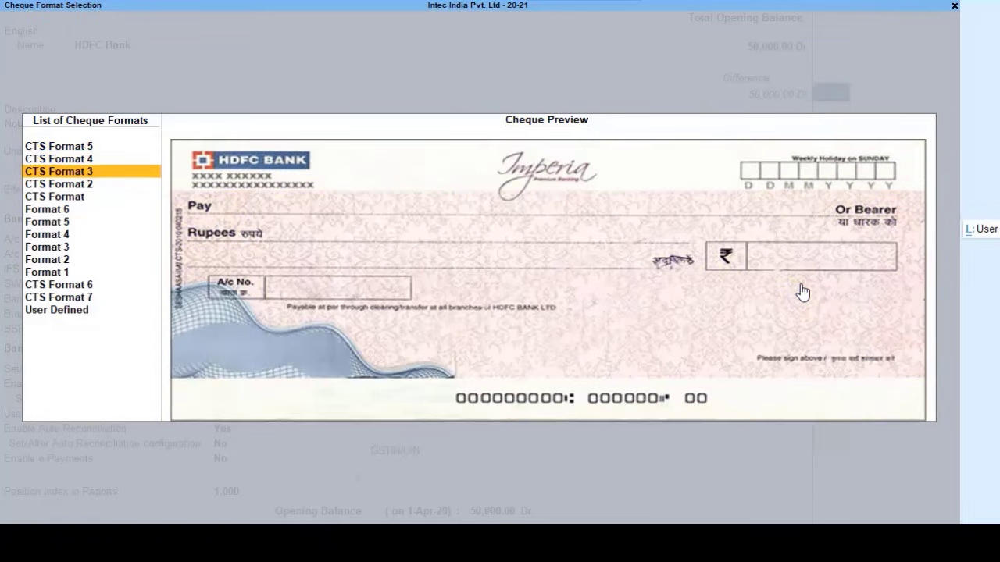
key(Down)
key(Down)
key(Down)
key(Down)
key(Down)
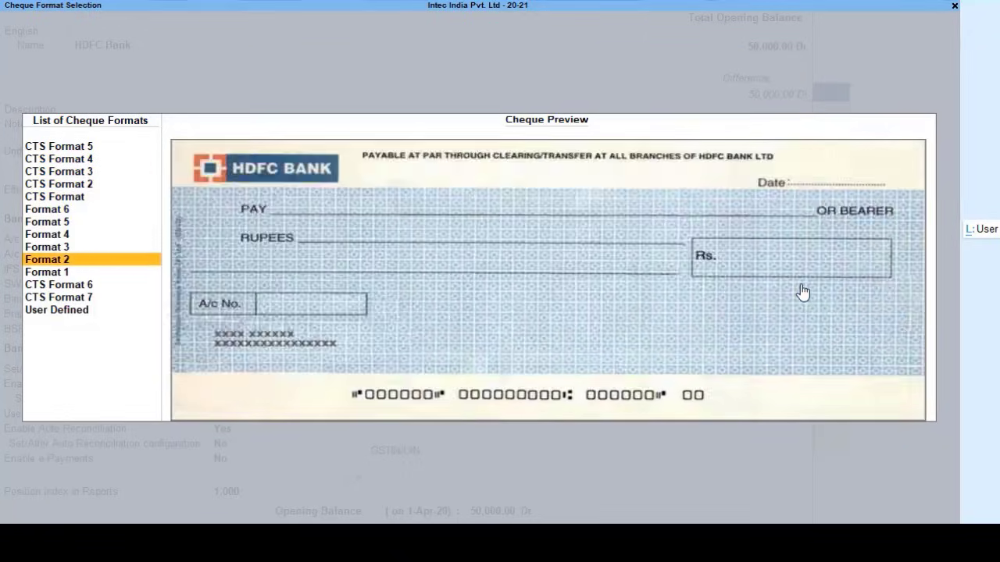
Choose CTS Format 4 as the cheque format and open its cheque dimensions
key(Up)
key(Up)
key(Up)
key(Up)
key(Up)
key(Up)
key(Up)
key(Up)
key(Up)
key(Up)
key(Up)
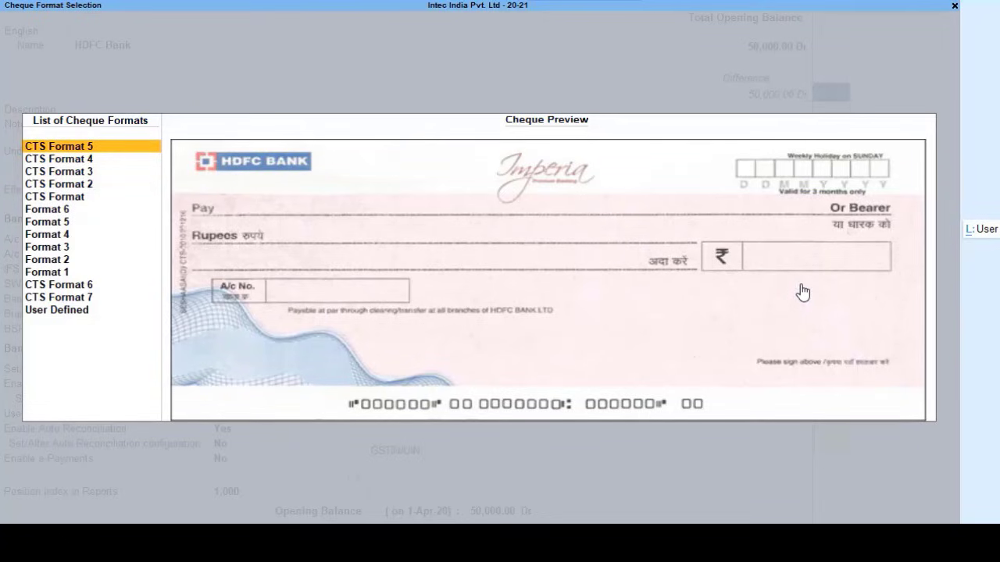
key(Down)
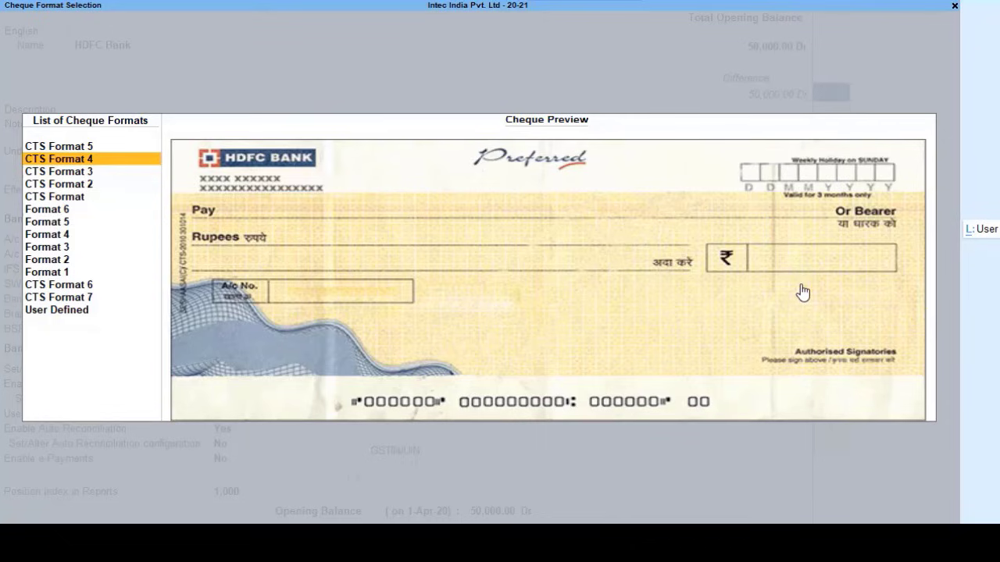
key(Return)
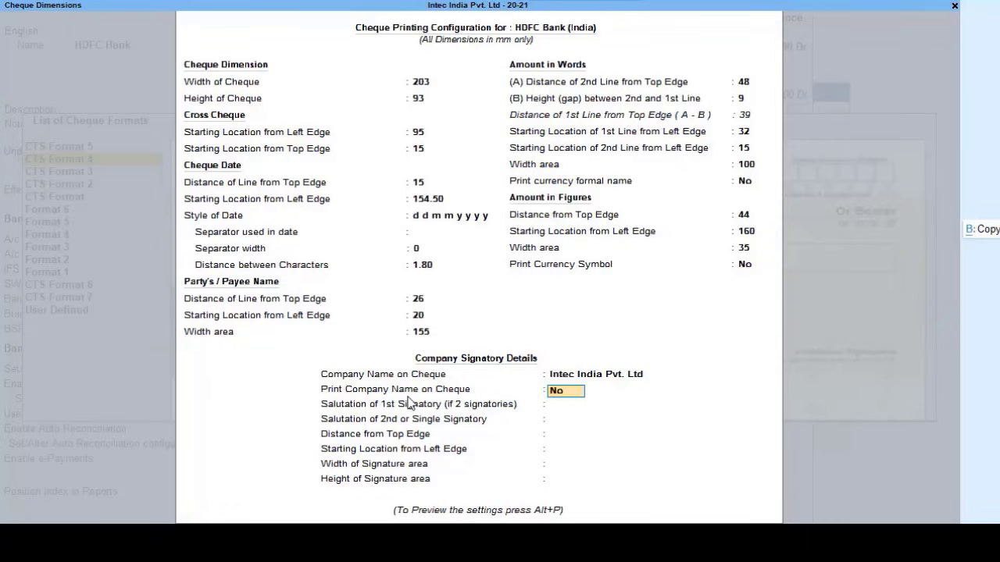
Set Print Company Name on Cheque to Yes and go through the signatory salutation and position fields
text(Y)
key(Return)
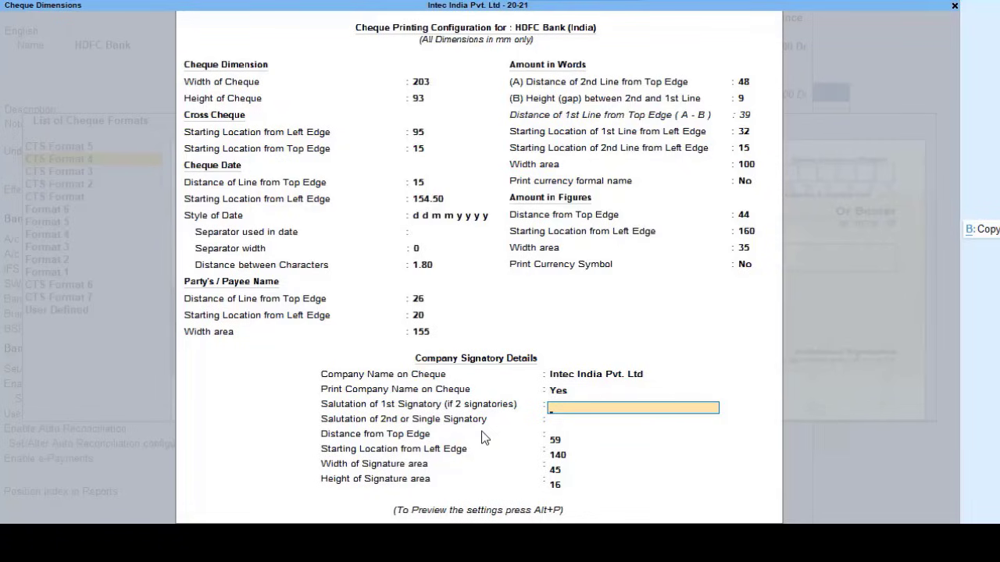
key(Return)
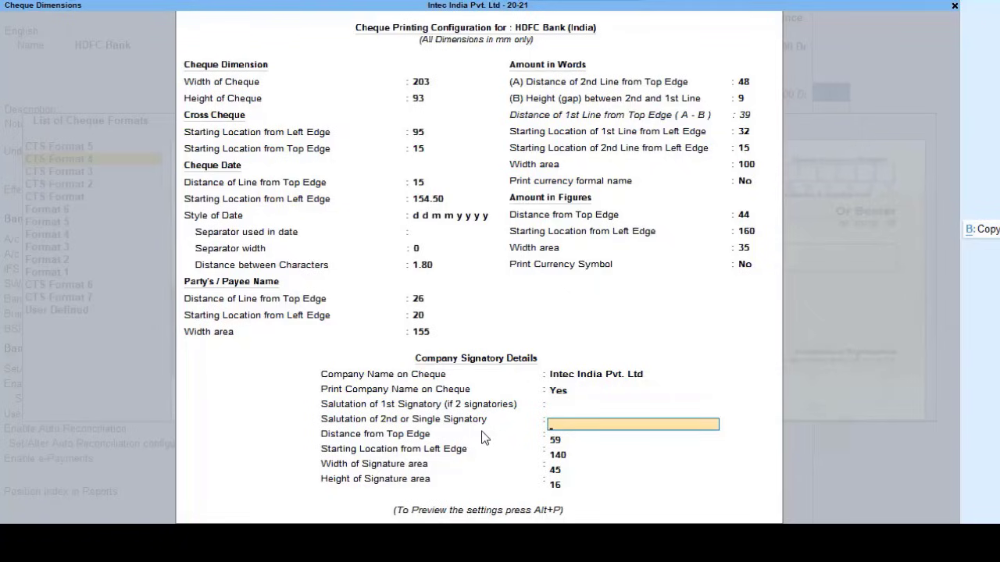
key(Return)
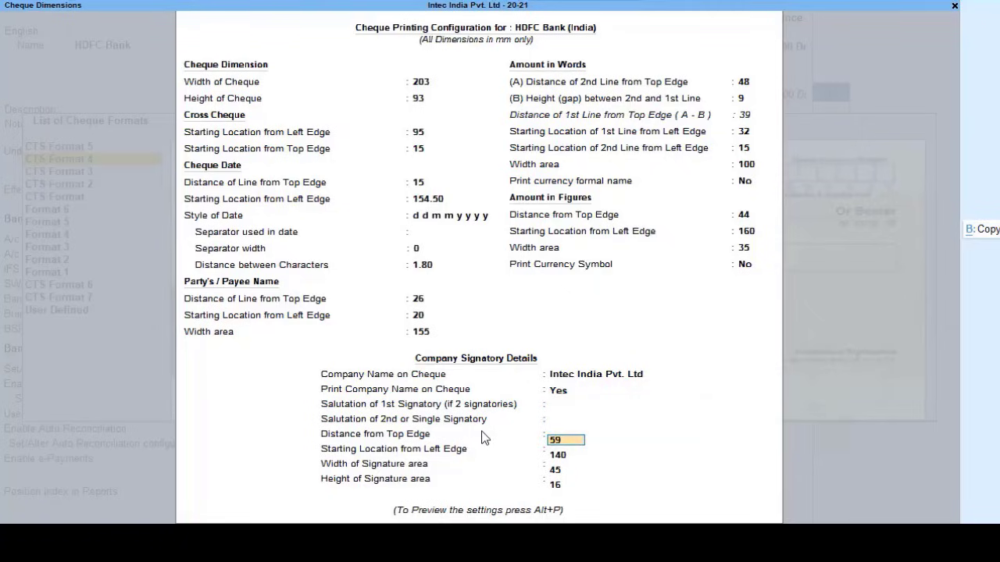
key(Return)
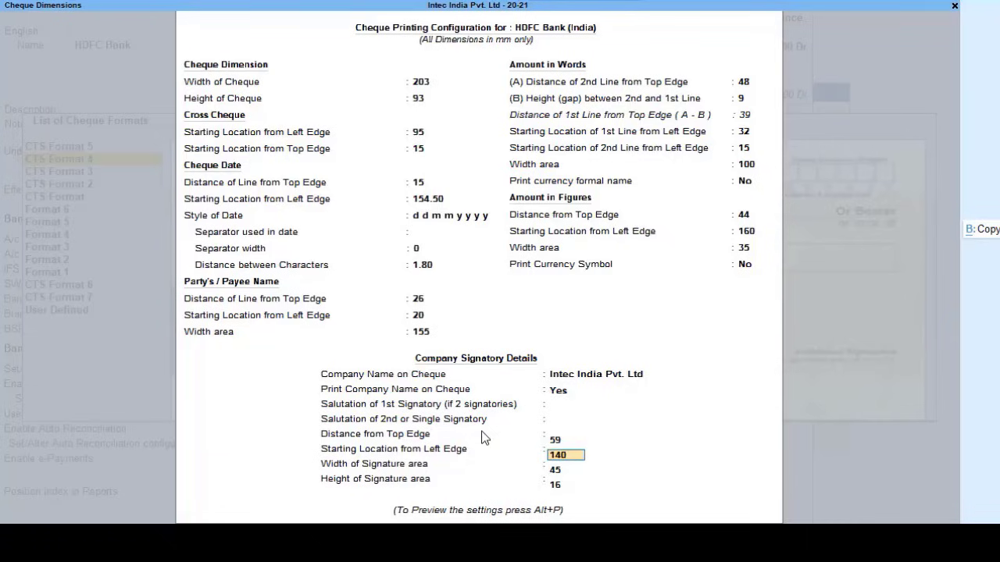
Set Print Company Name on Cheque to No in the company signatory details
key(Up)
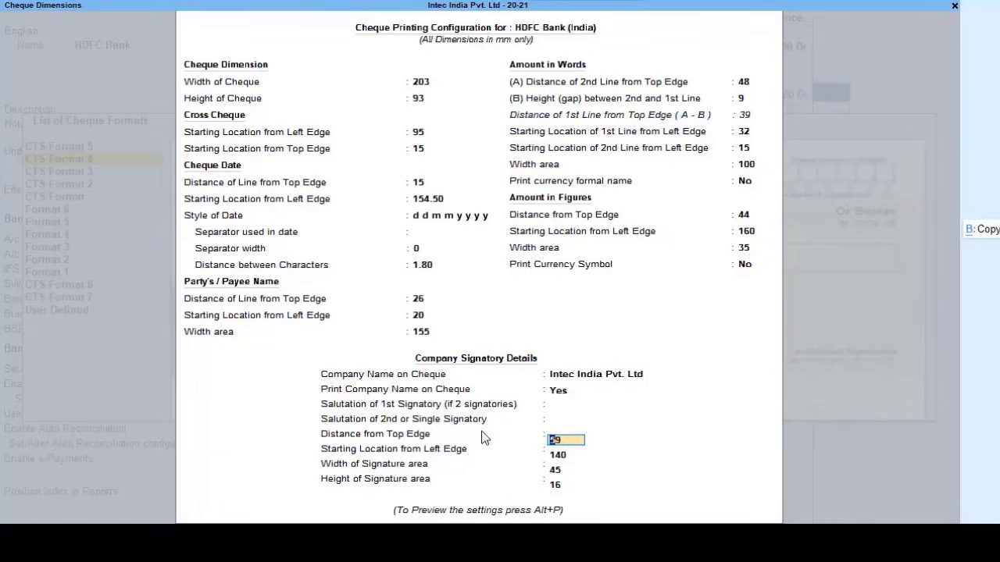
key(Up)
key(Up)
key(Up)
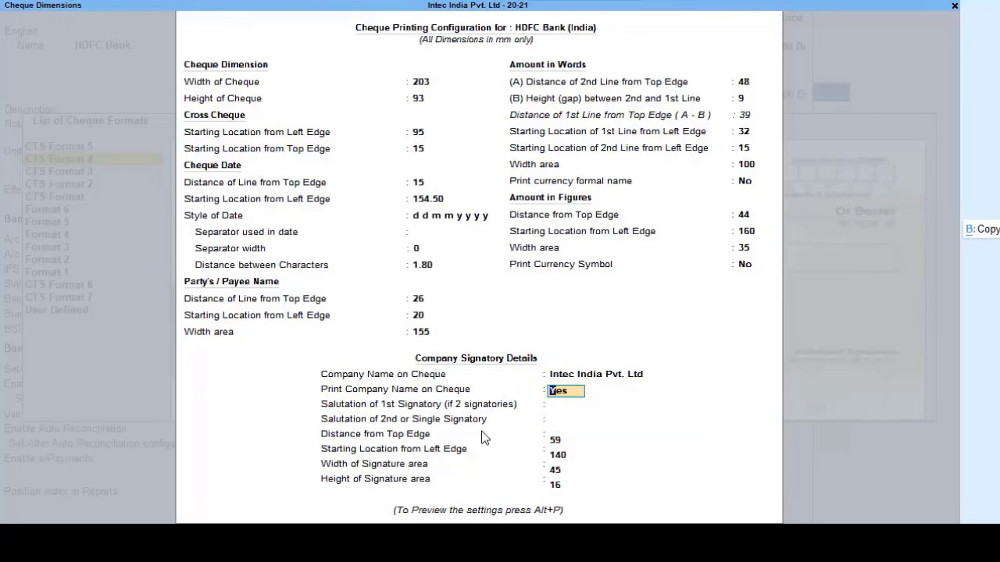
key(n)
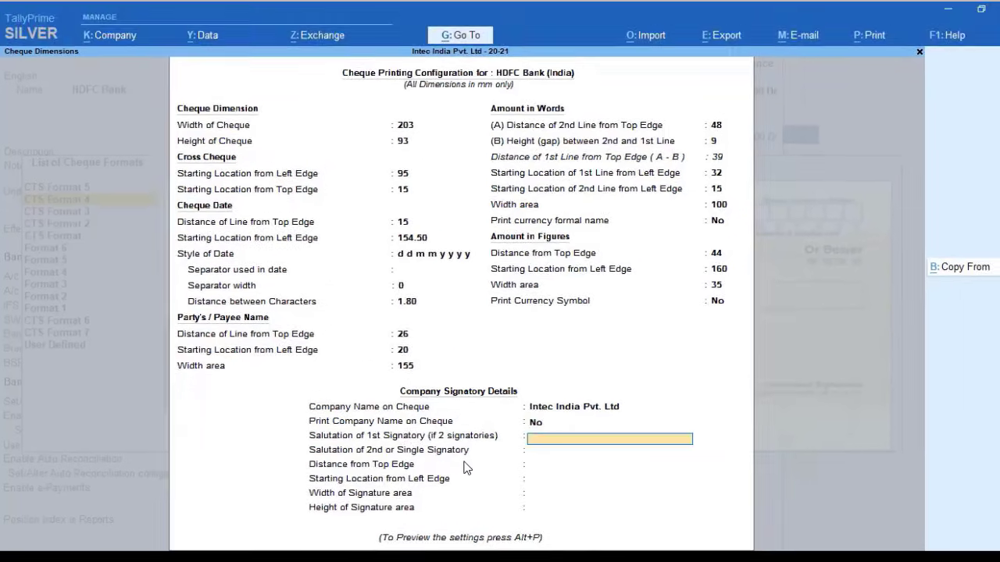
Preview the sample cheque for the HDFC Bank dimensions, enlarge it to examine the field layout, and close the preview
key(Return)
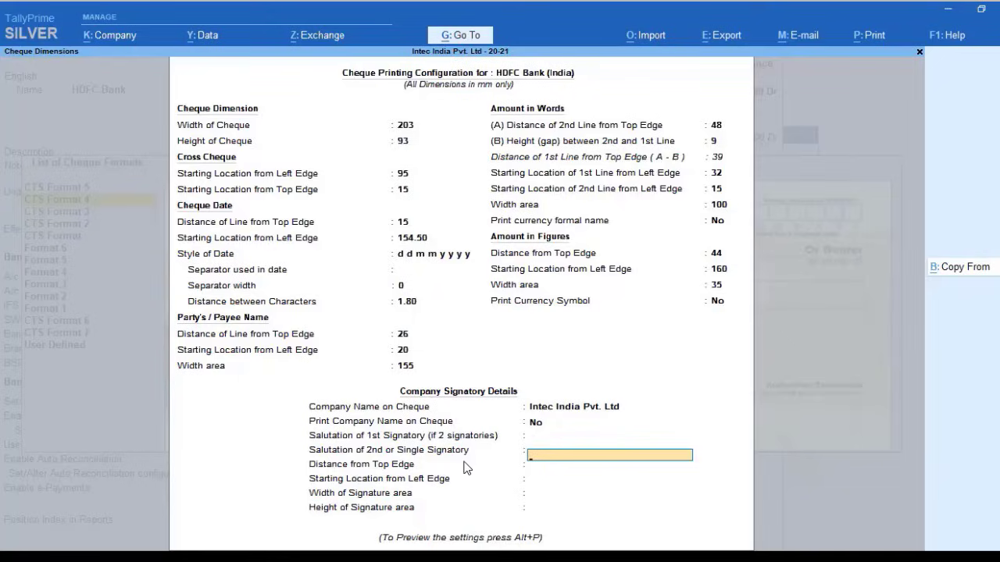
key(alt+p)
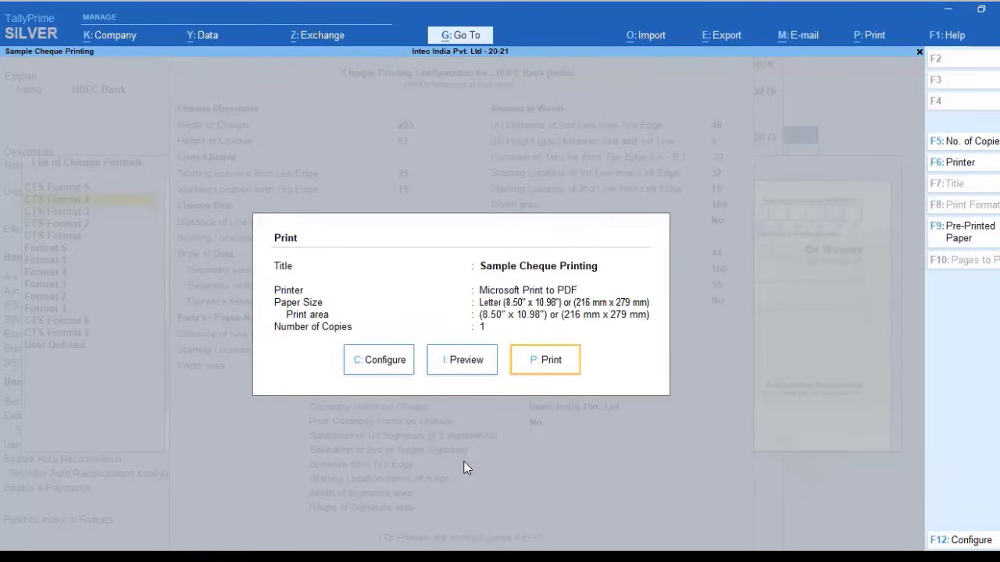
click(473, 363)
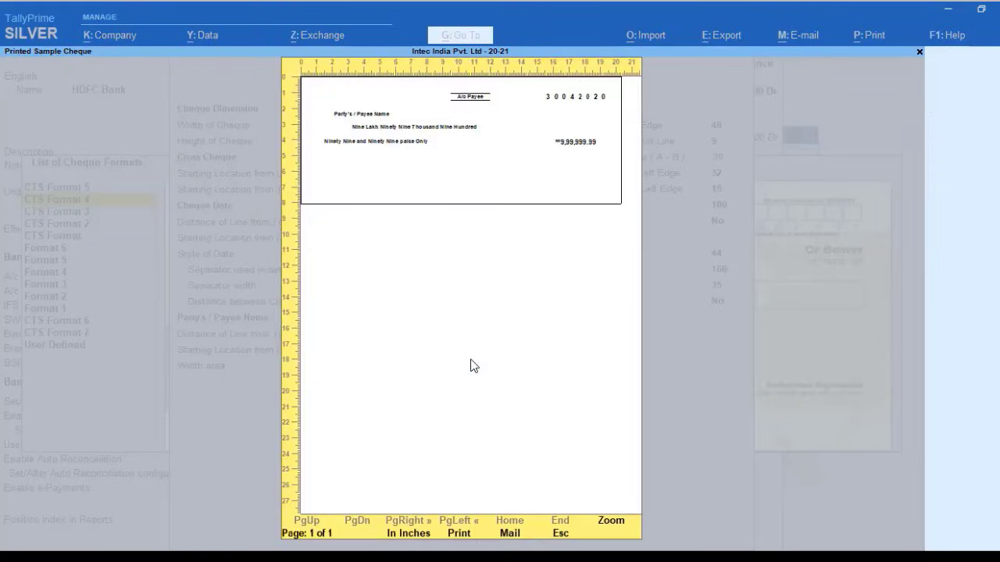
click(611, 521)
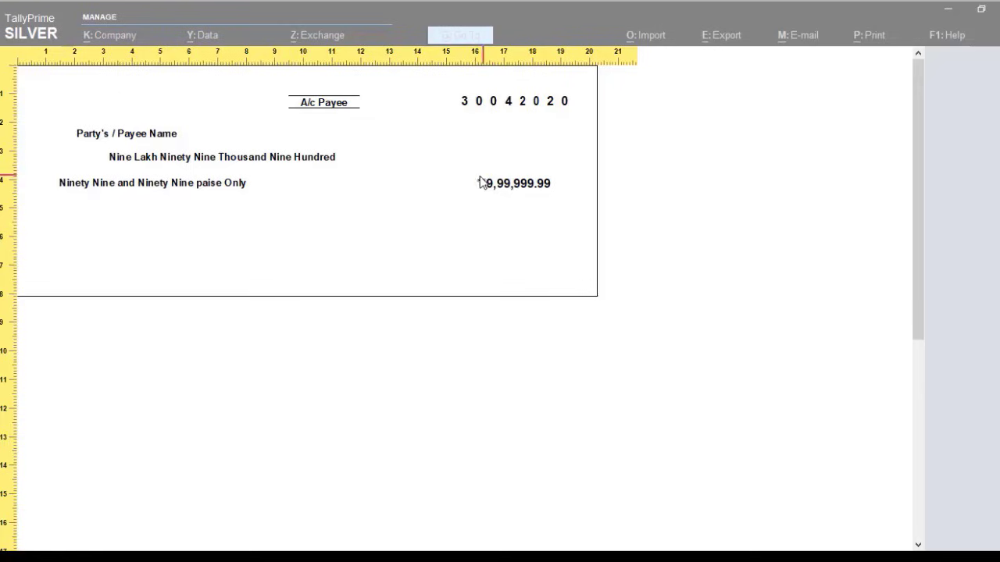
click(523, 224)
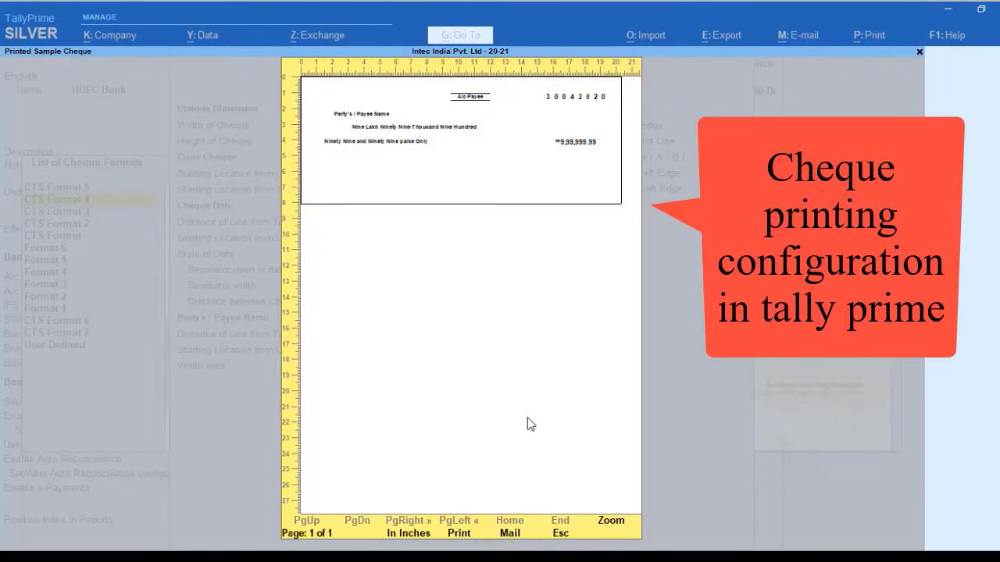
key(Escape)
Return to the HDFC Bank ledger, keep the remaining bank, mailing and opening balance fields, and accept the alteration
key(Escape)
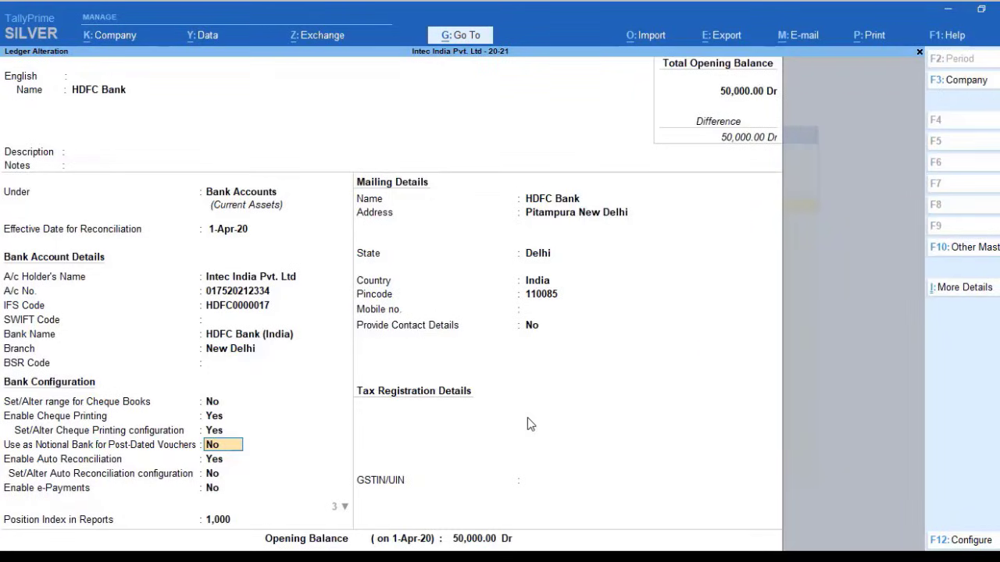
key(Return)
key(Return)
key(Return)
key(Return)
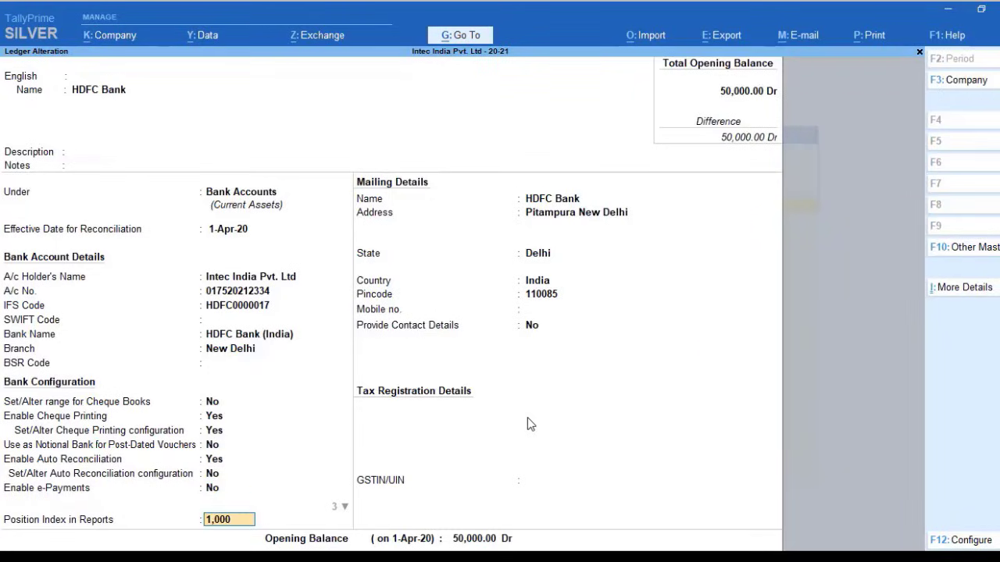
key(Return)
key(Return)
key(Return)
key(Return)
key(Return)
key(Return)
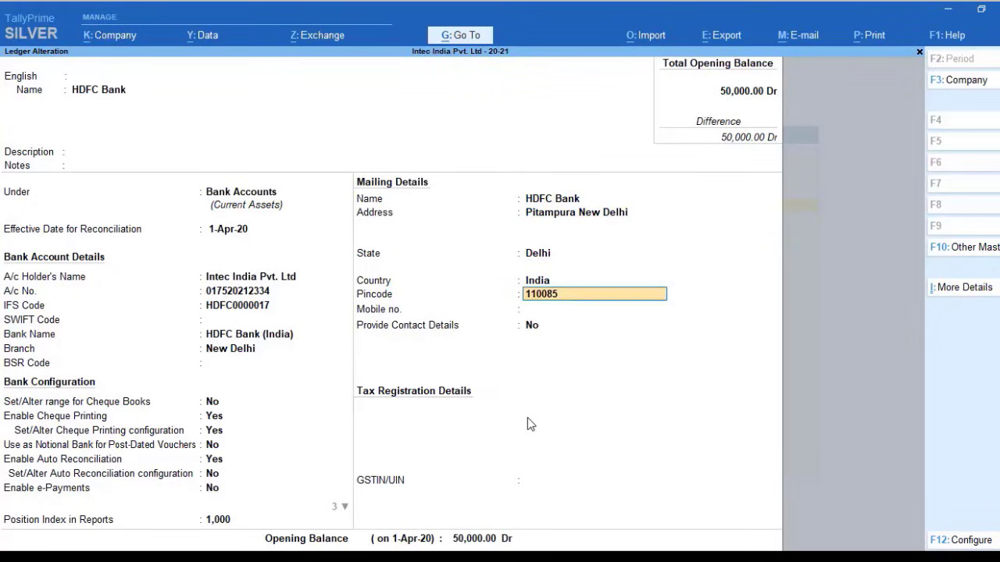
key(Return)
key(Return)
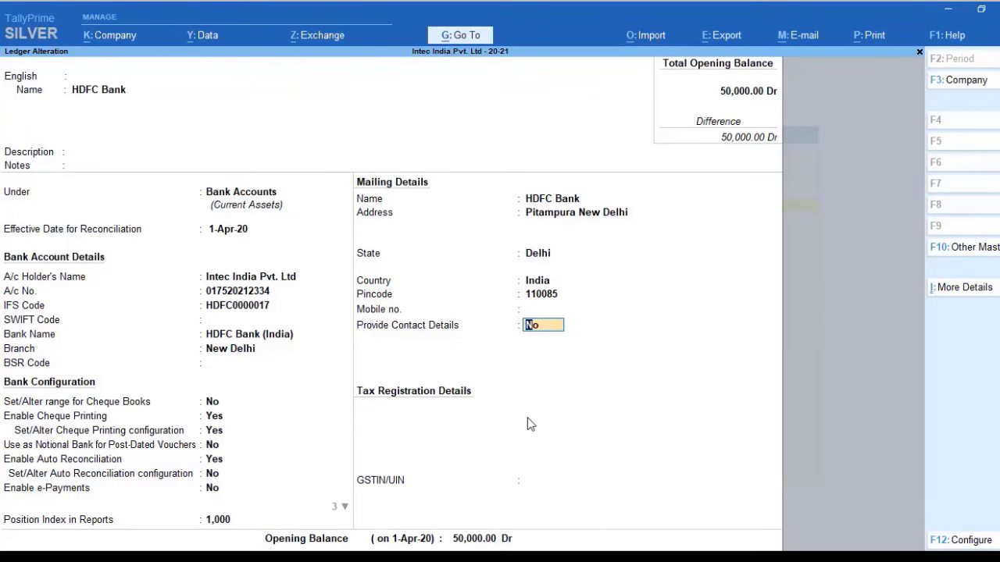
key(Return)
key(Return)
key(Return)
key(Return)
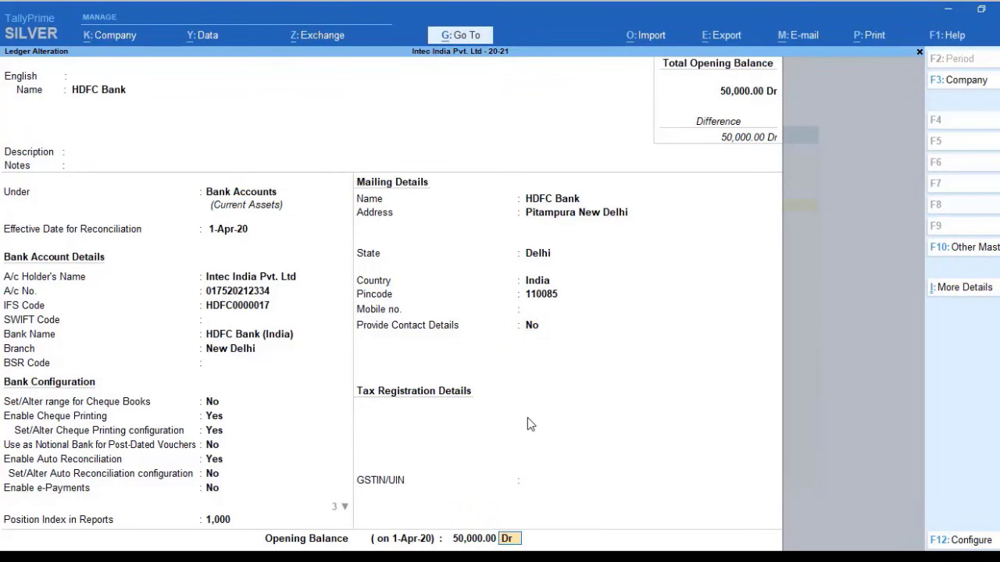
key(Return)
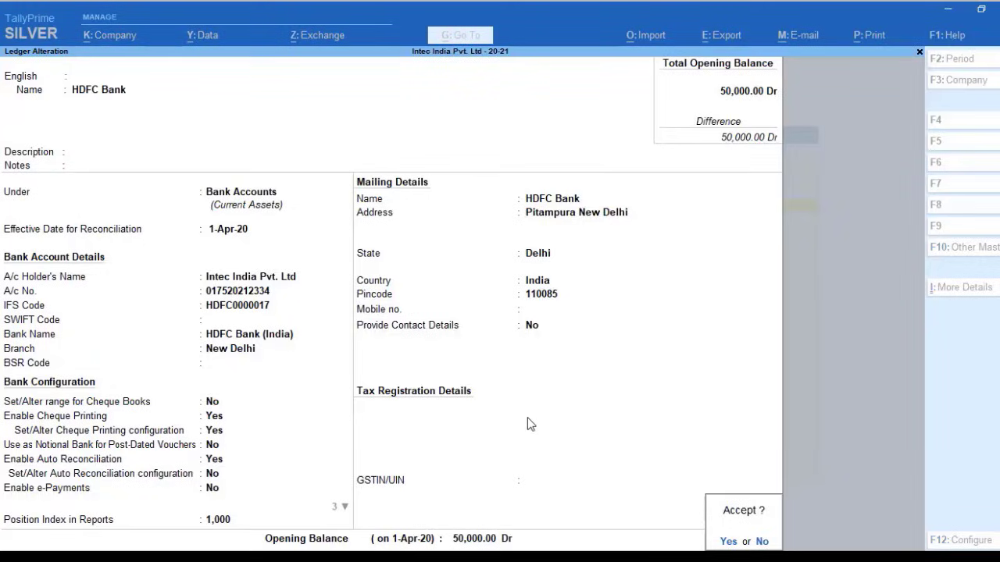
key(Return)
Go back to the Gateway of Tally and open a new payment voucher
key(Escape)
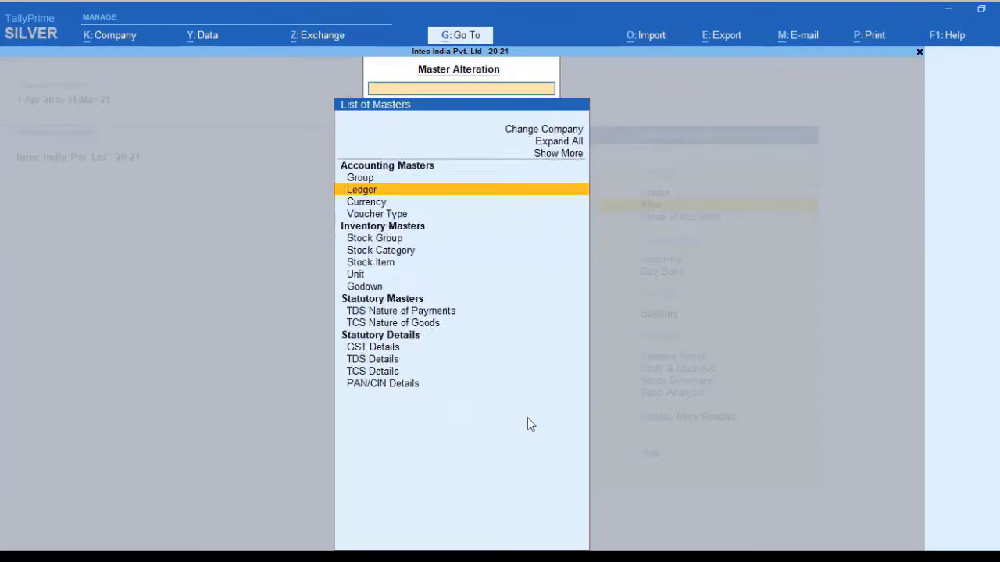
key(Escape)
key(Escape)
key(Escape)
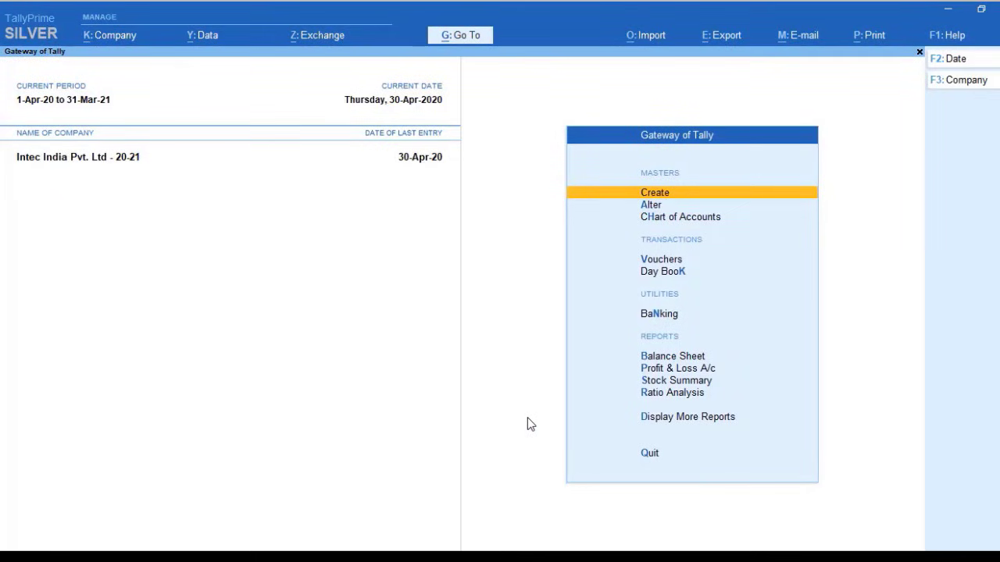
key(Down)
key(Down)
key(Down)
key(Return)
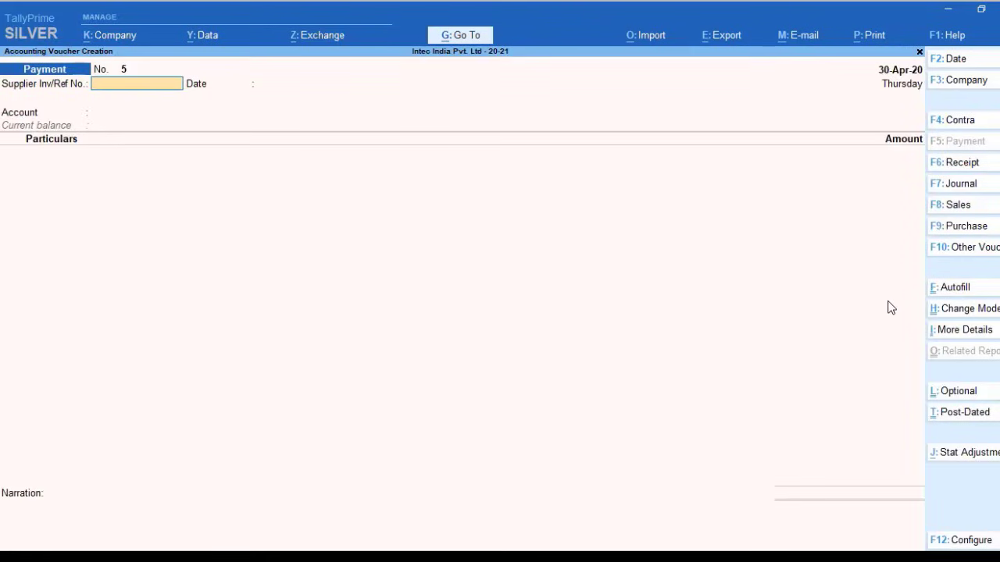
Leave the supplier reference and date blank and choose HDFC Bank as the payment voucher's account
key(Return)
key(Return)
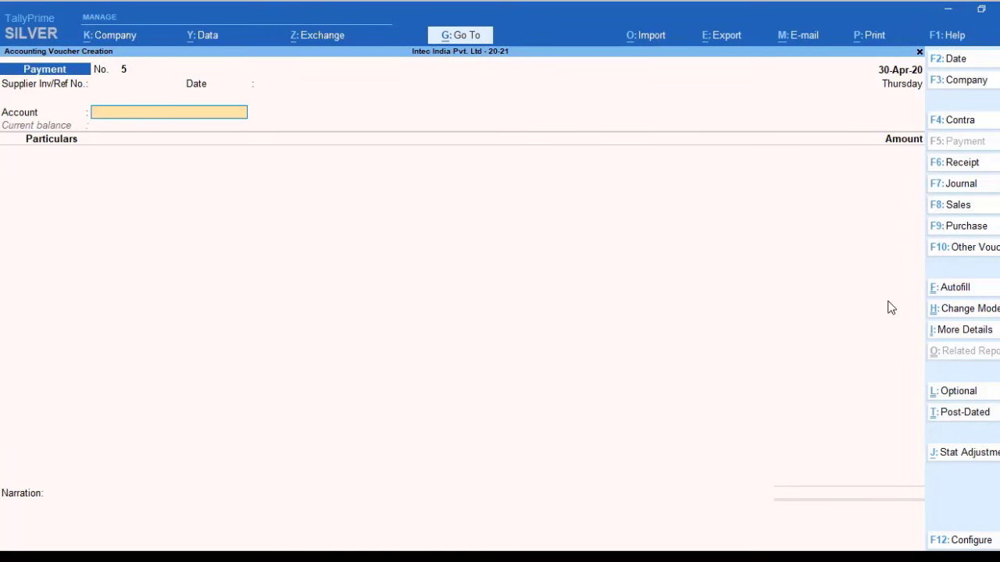
key(Down)
key(Down)
key(Return)
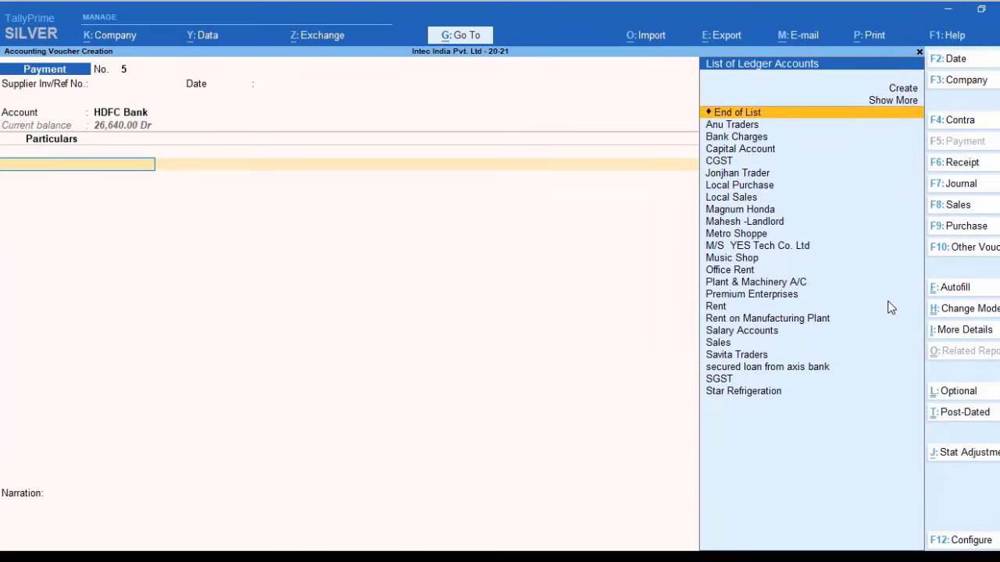
Add Anu Traders to the payment's particulars with an amount of 2,00,000
key(Down)
key(Return)
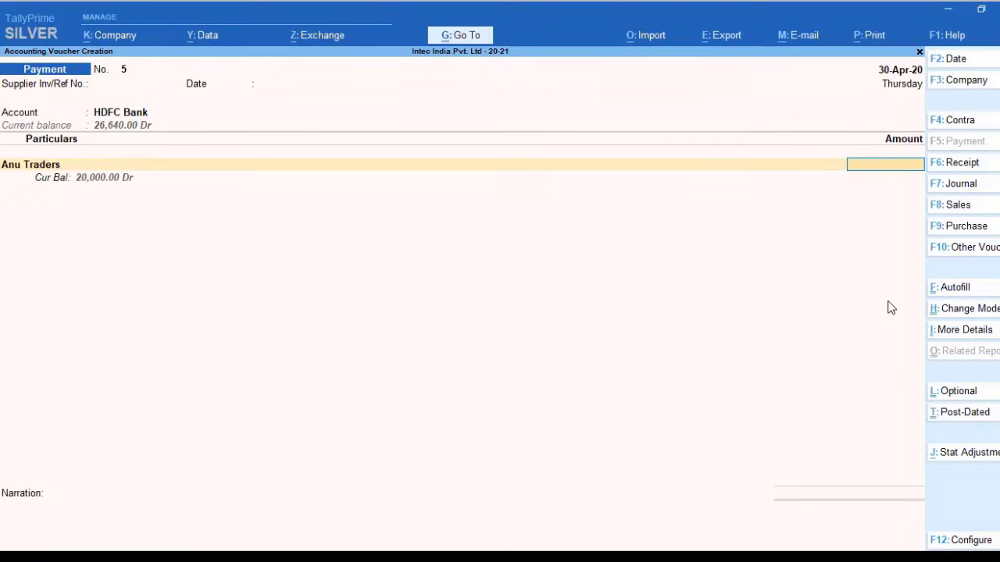
text(200000)
key(Return)
key(Return)
key(Return)
key(Return)
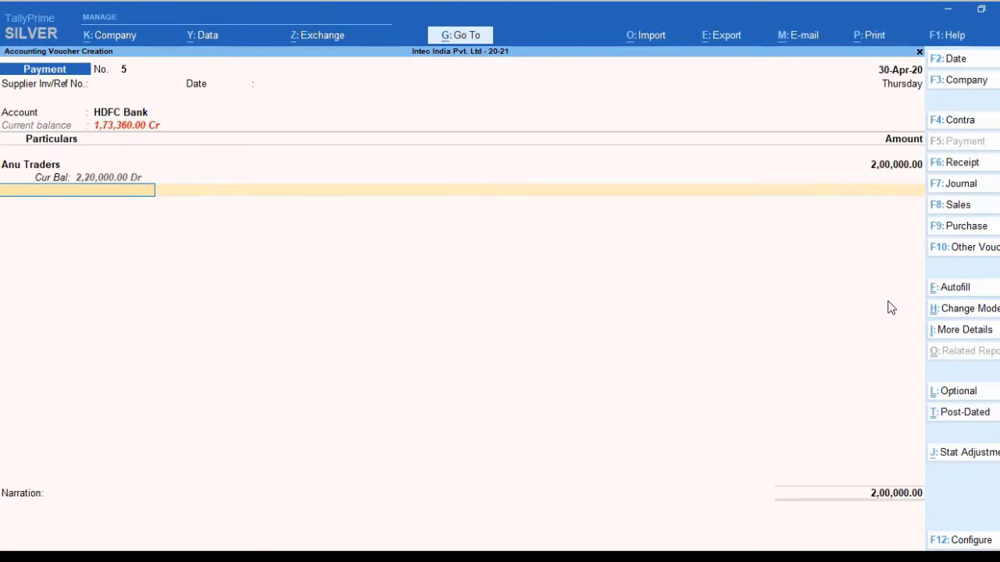
Proceed to the HDFC Bank allocation, keep Cheque as the transaction type and clear the Cross using text
key(Return)
key(Return)
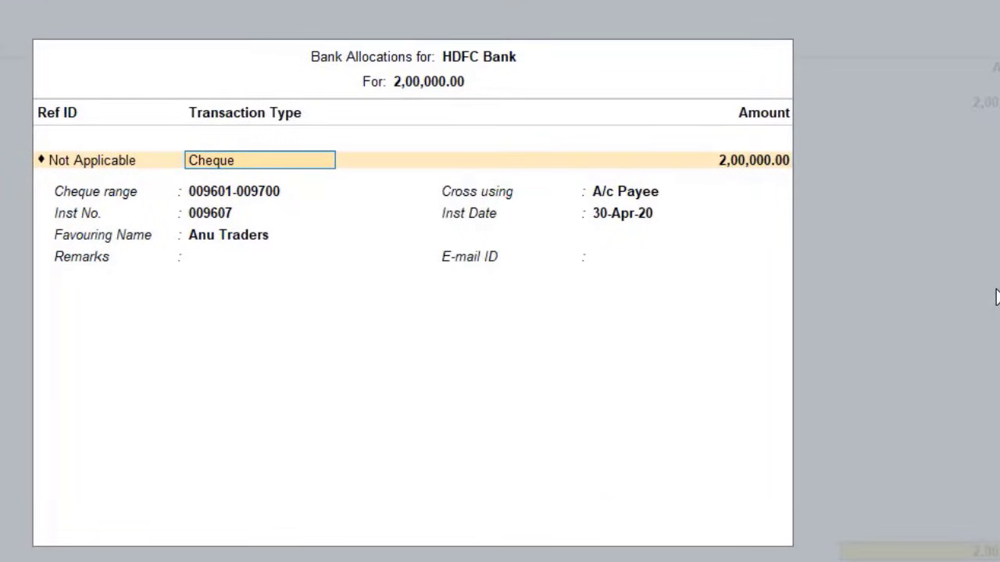
key(Return)
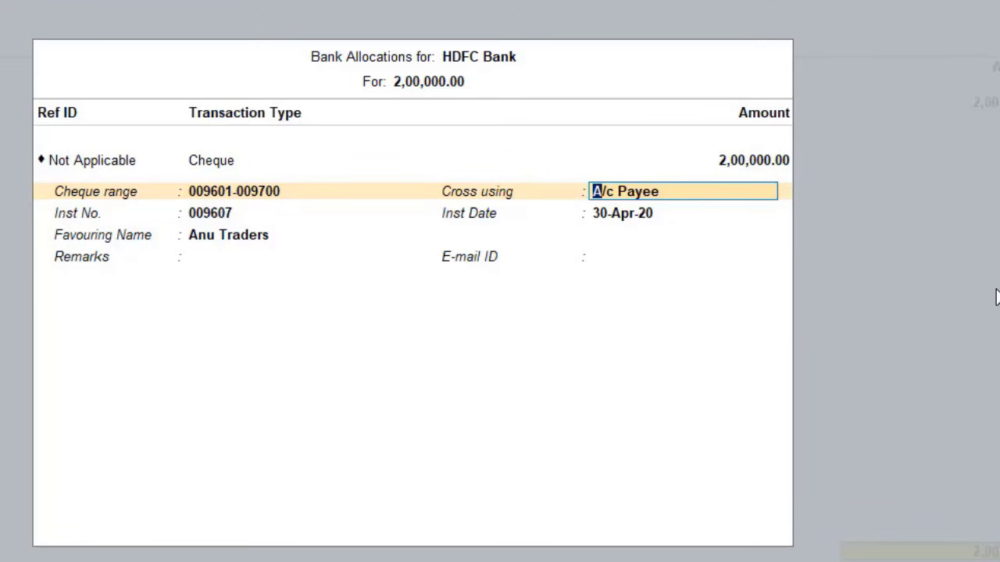
key(space)
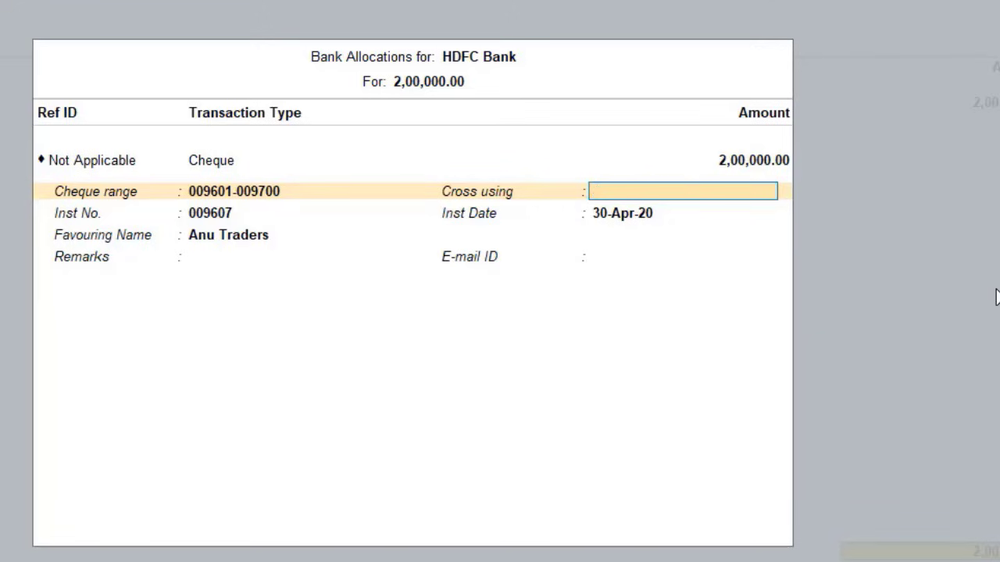
key(Return)
key(BackSpace)
key(Return)
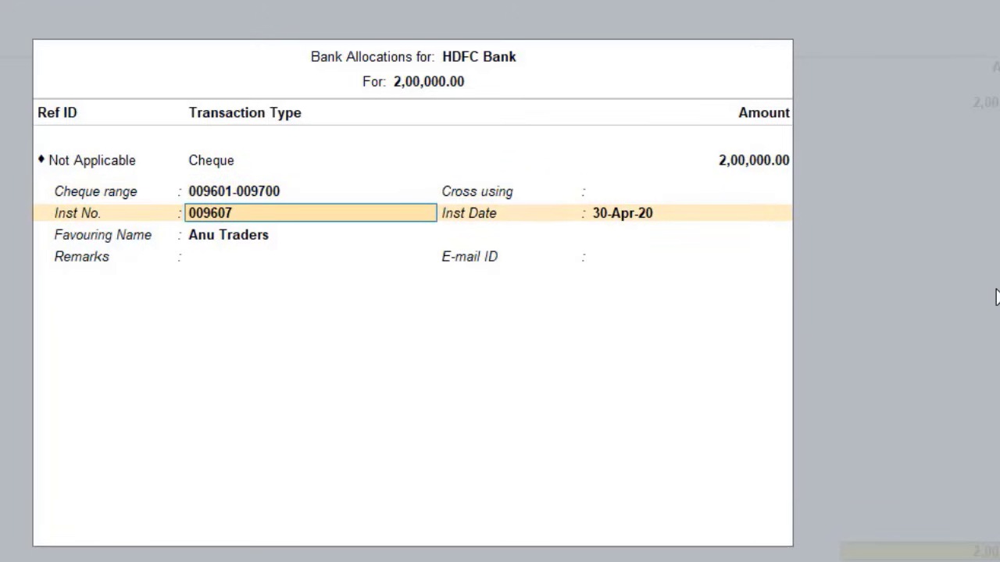
Set Cross using to A/c Pay in the cheque's bank allocation
key(BackSpace)
key(BackSpace)
key(Return)
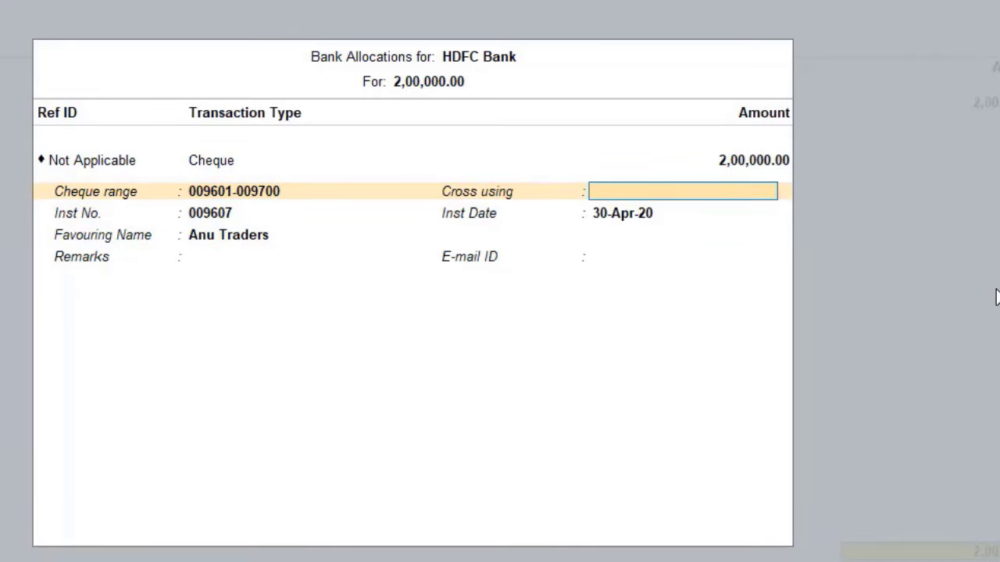
text(A/c Pay)
key(Return)
key(Return)
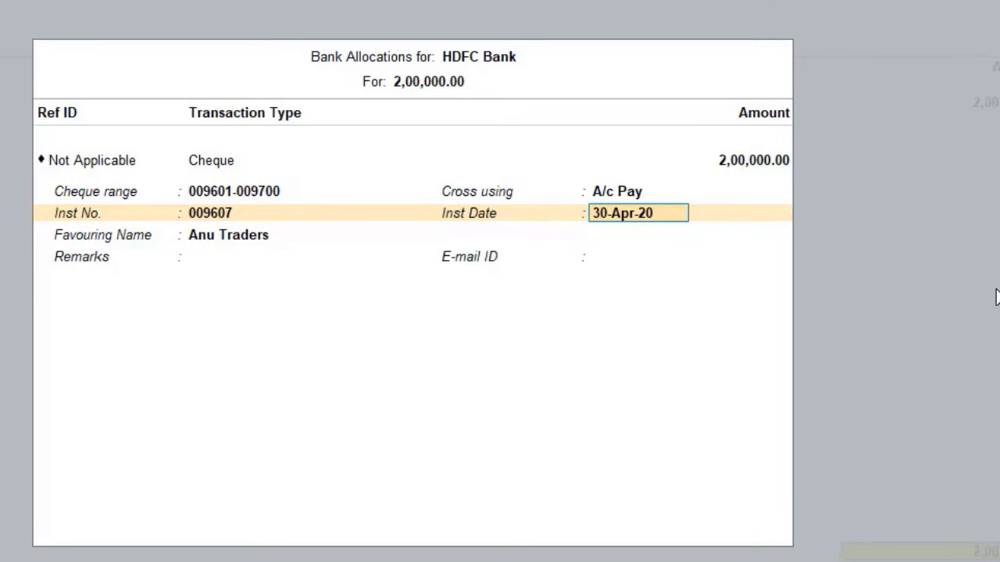
Keep the instrument date and Anu Traders as the favouring name, then finish the allocation and accept the payment voucher
key(Return)
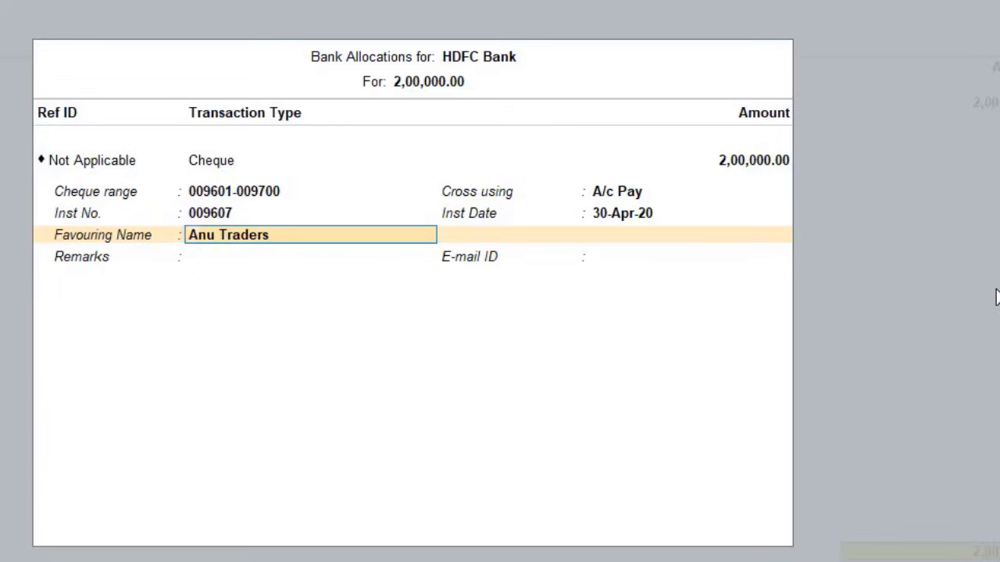
key(Return)
key(Return)
key(Return)
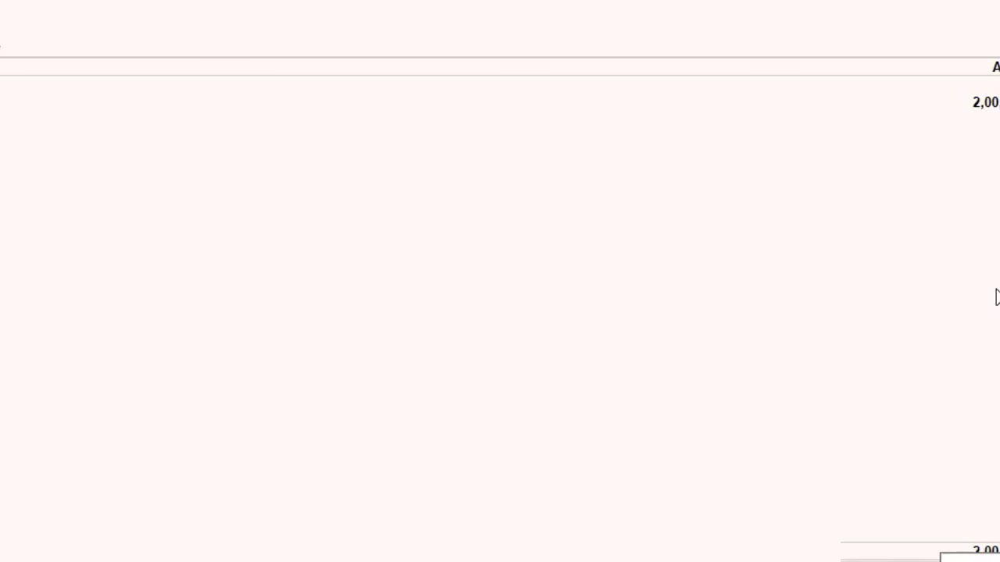
key(Return)
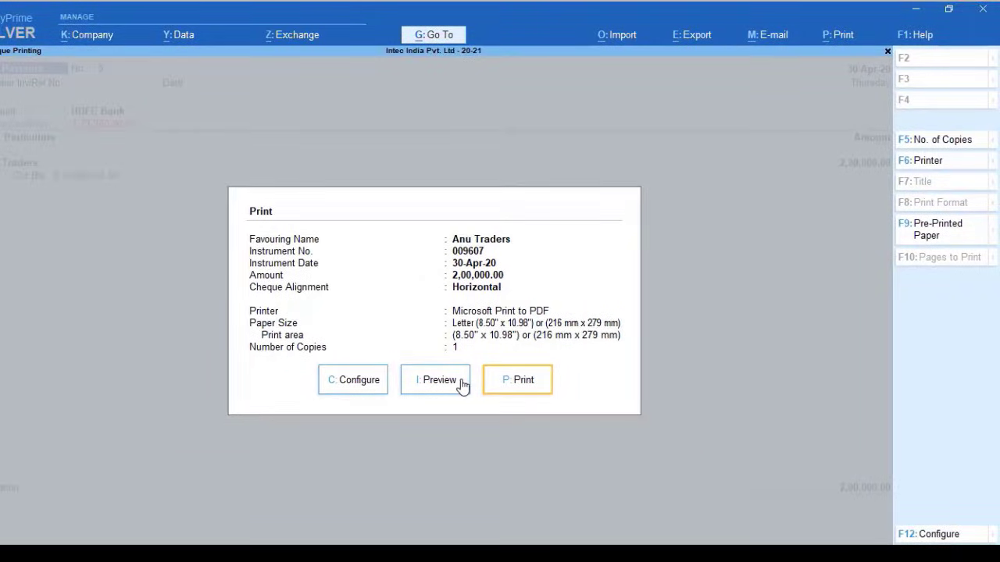
Preview the Anu Traders cheque, enlarge it to check the crossing, date, payee and amounts, and close the preview
click(463, 384)
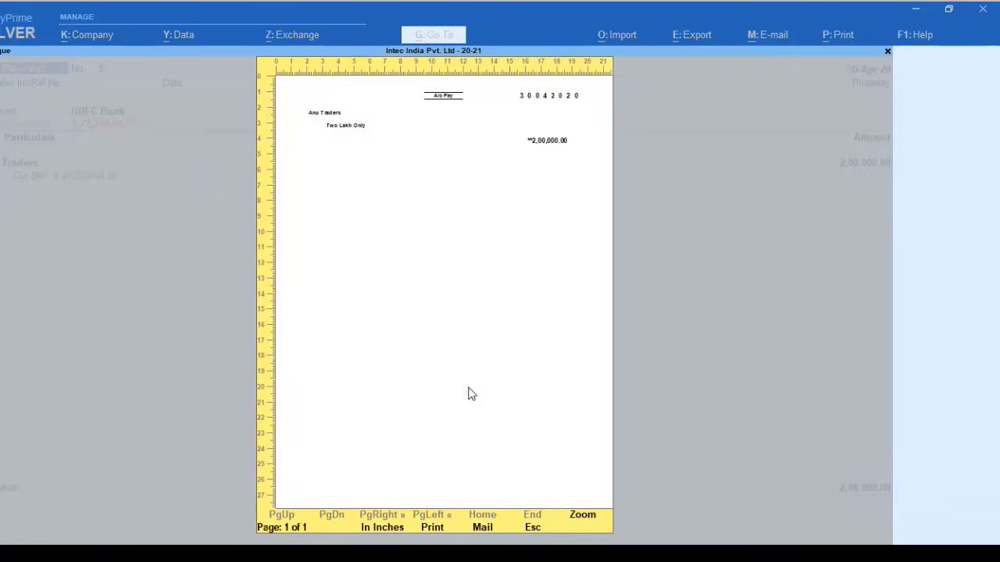
click(582, 517)
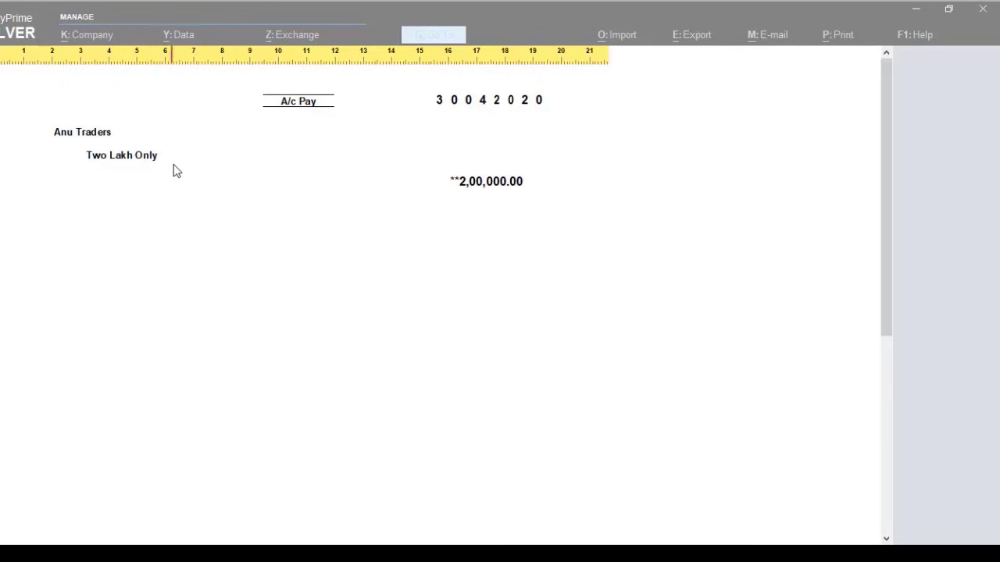
click(504, 194)
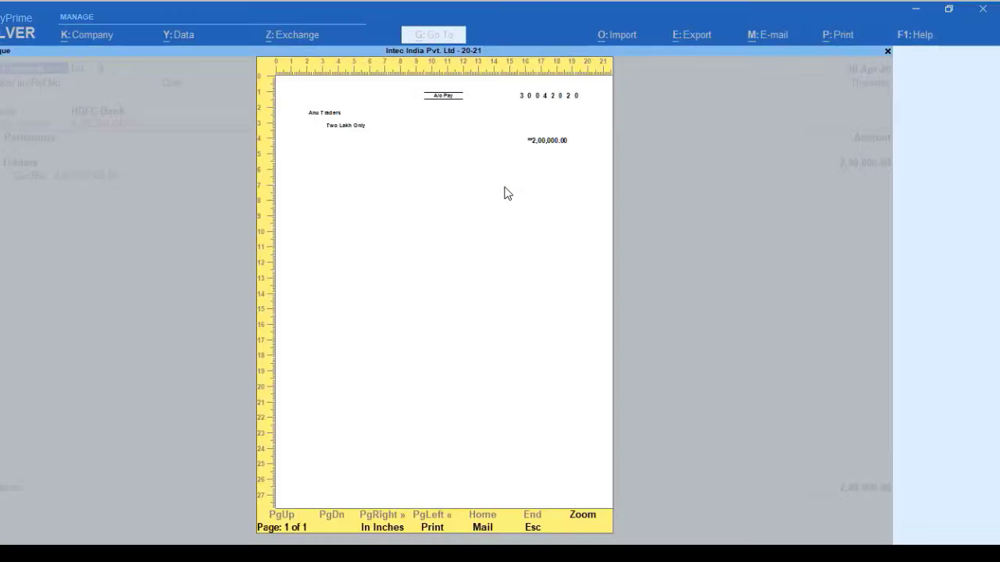
key(Escape)
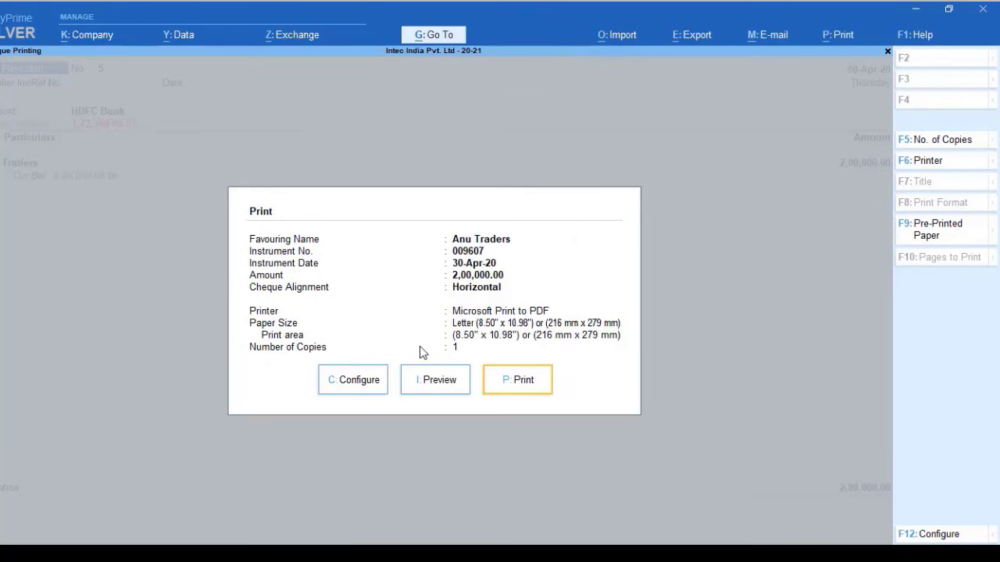
Examine the expanded list of cheque print configuration options, including alignment and edge spacing, and close it
click(371, 380)
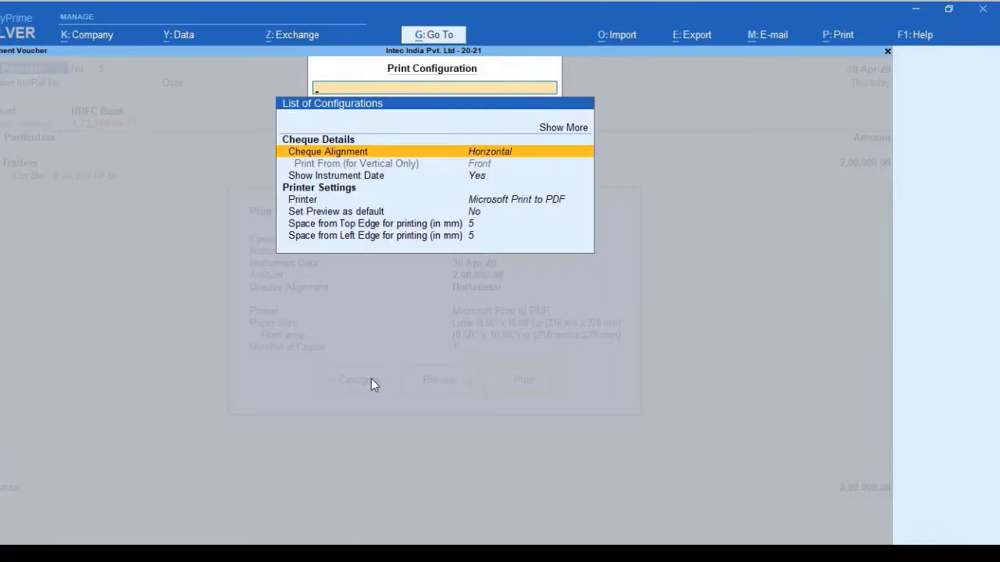
key(Up)
key(Return)
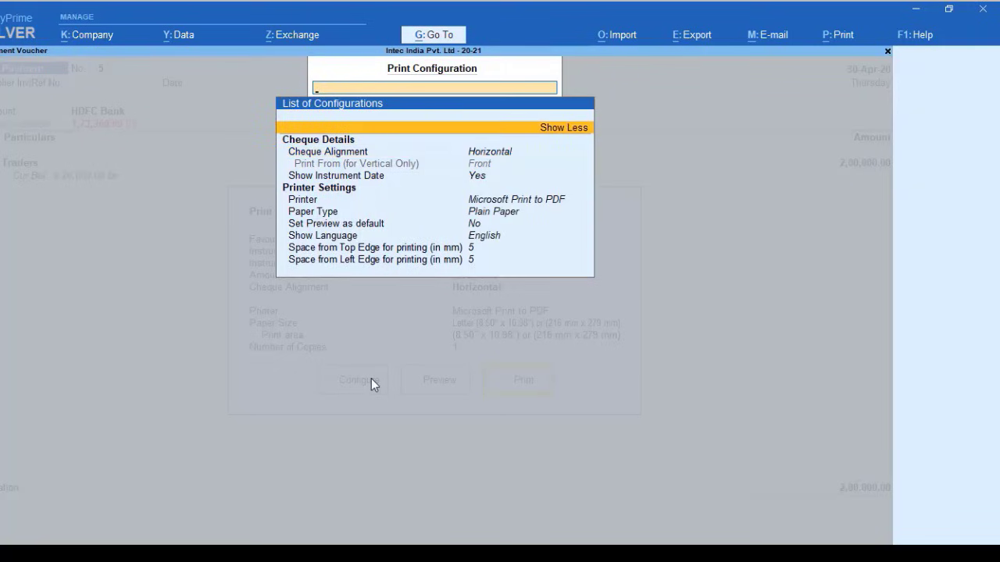
key(Down)
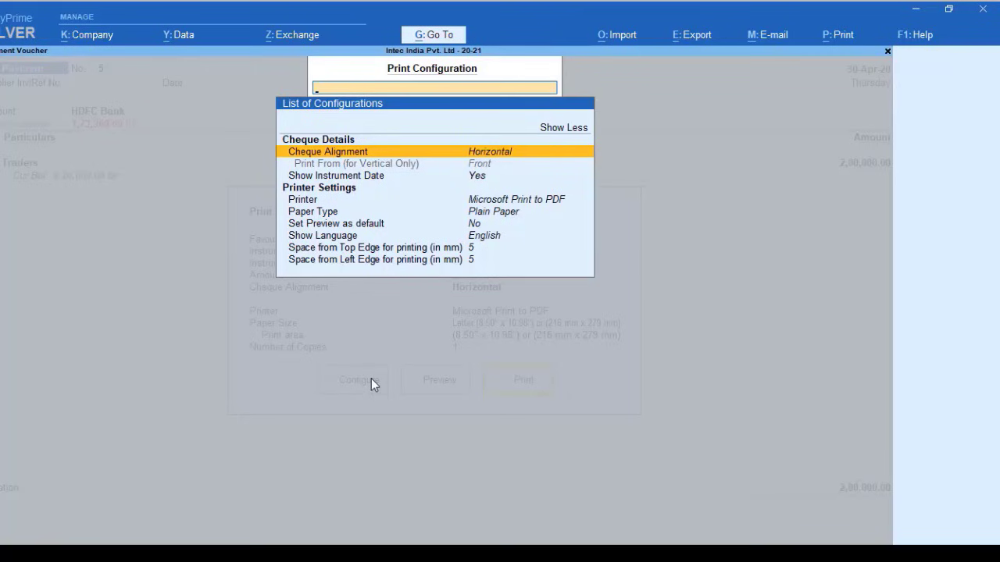
key(Escape)
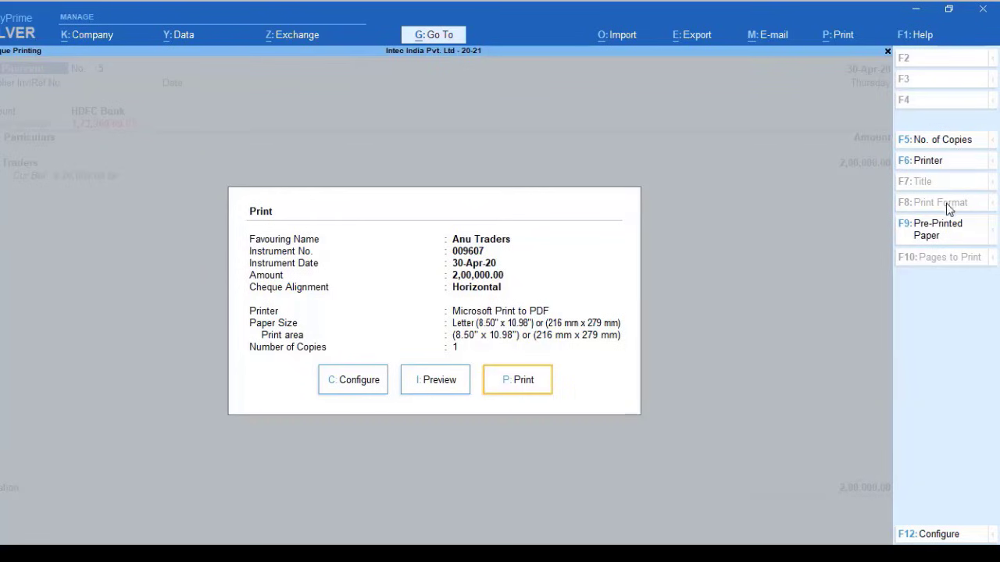
Check the number of copies and the cheque alignment options, keeping 1 copy and Horizontal alignment
click(955, 142)
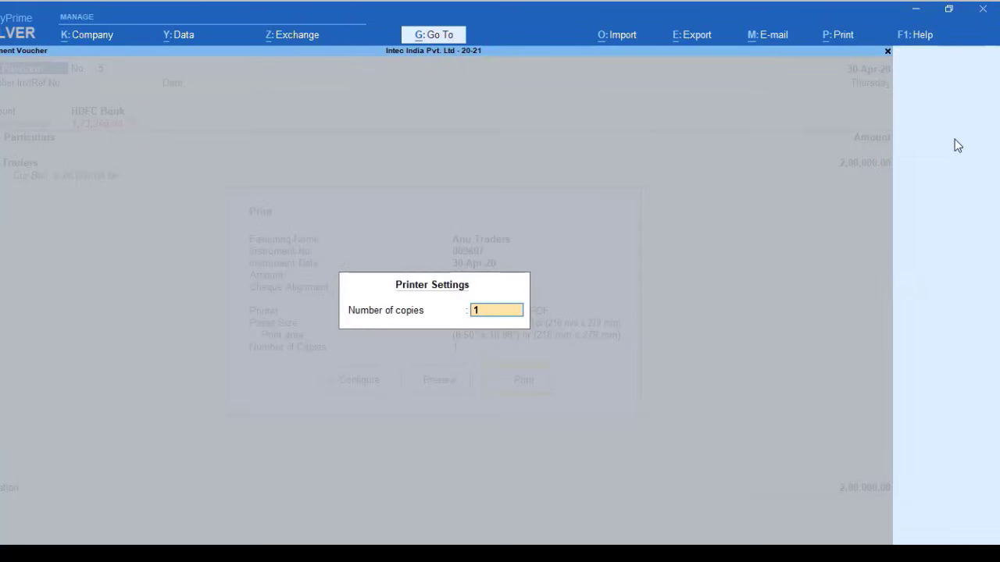
key(Return)
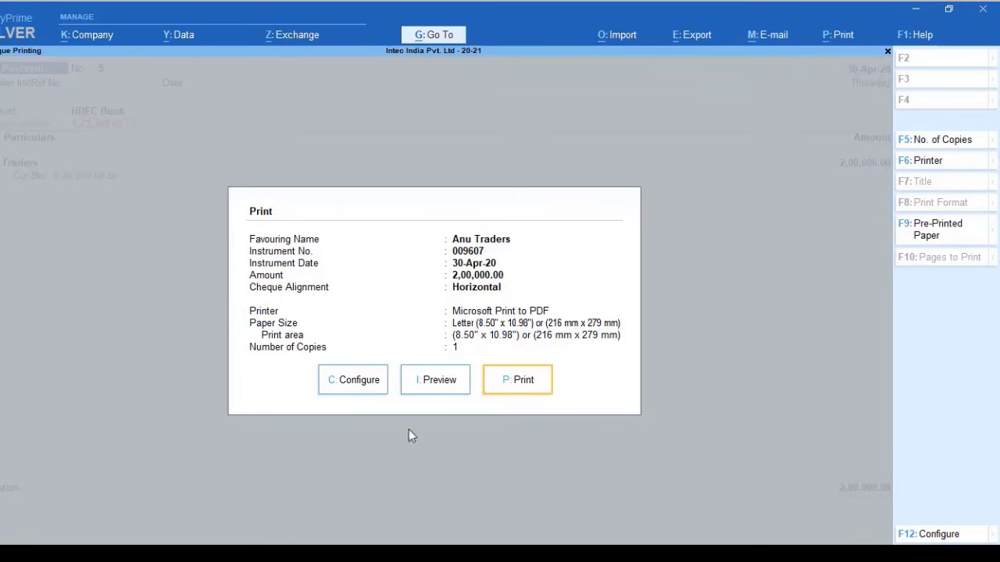
click(366, 393)
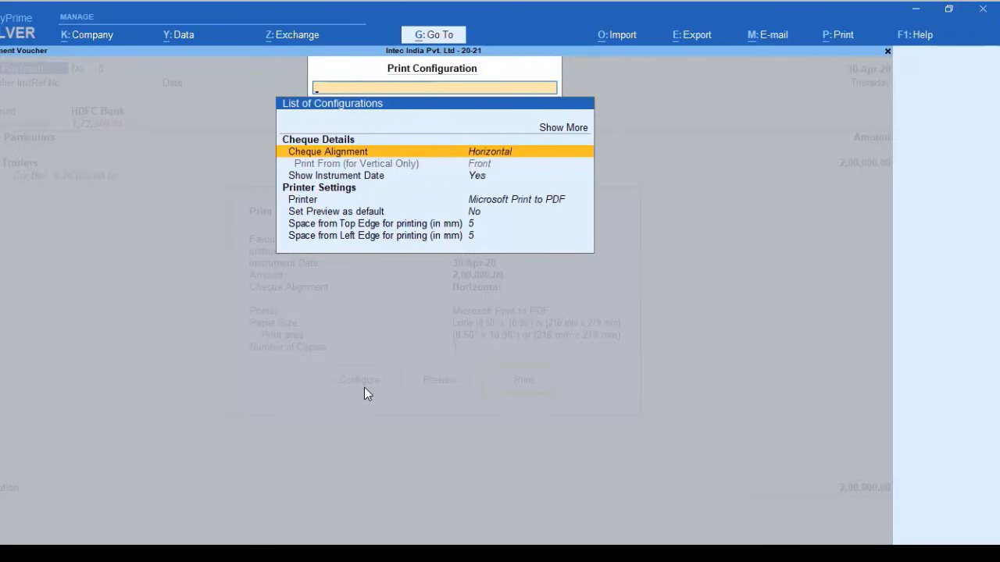
key(Return)
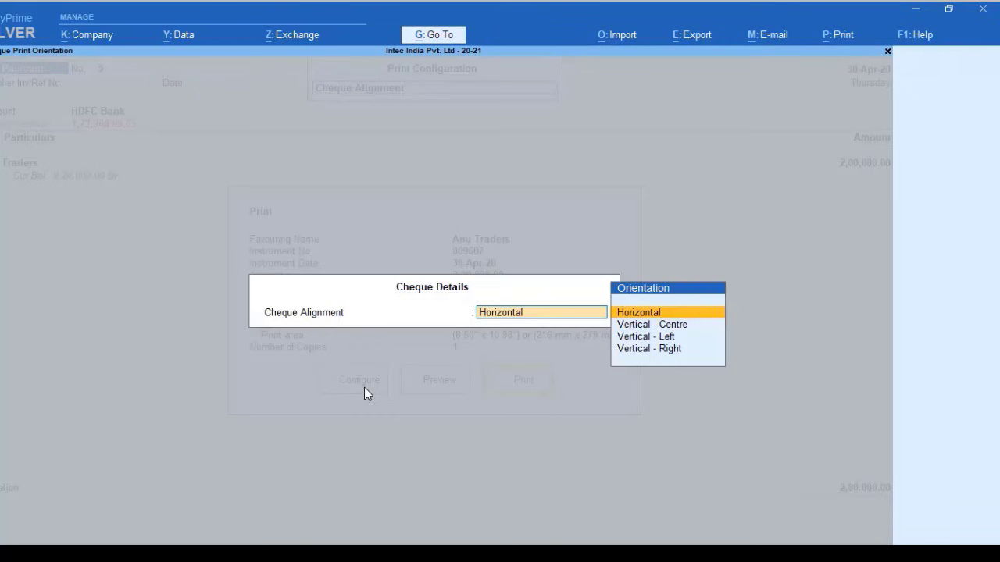
key(Return)
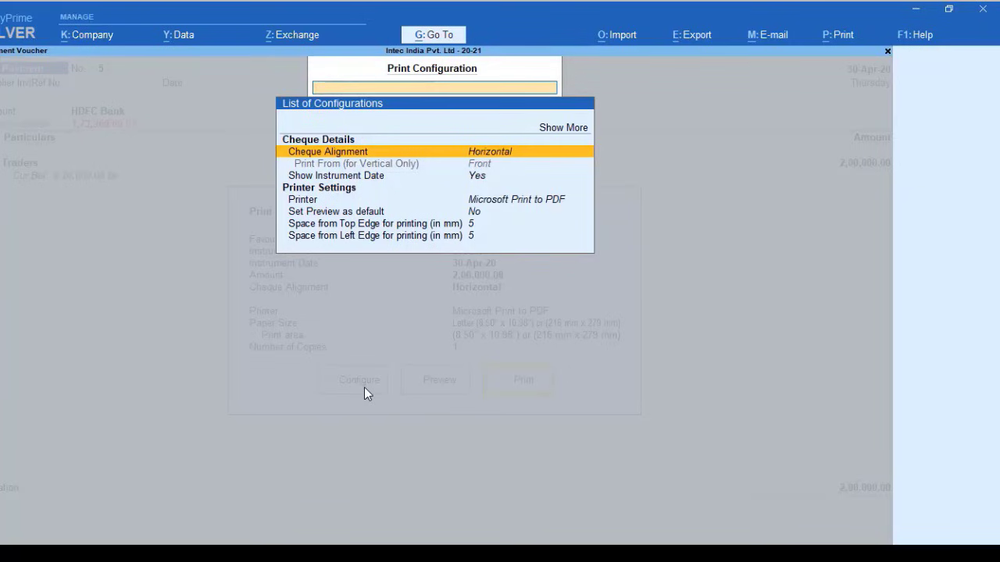
key(ctrl+a)
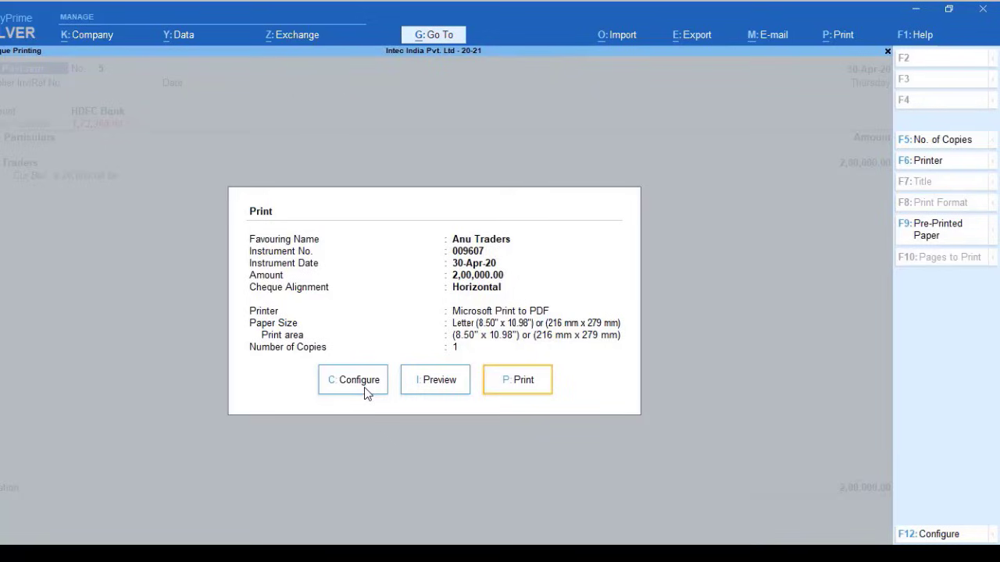
Preview the horizontally aligned Anu Traders cheque, enlarge it to examine the printed layout, and close the preview
key(i)
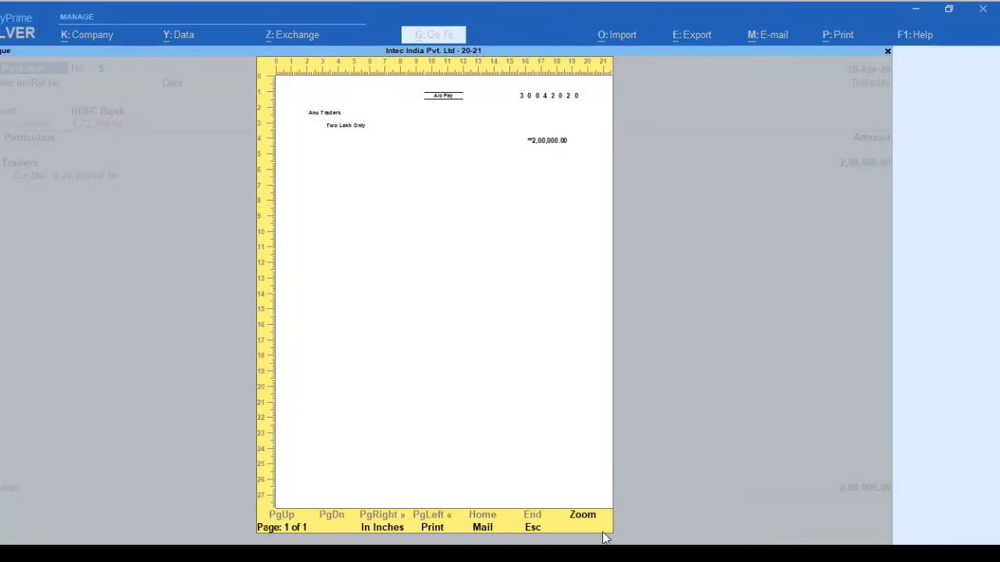
click(591, 523)
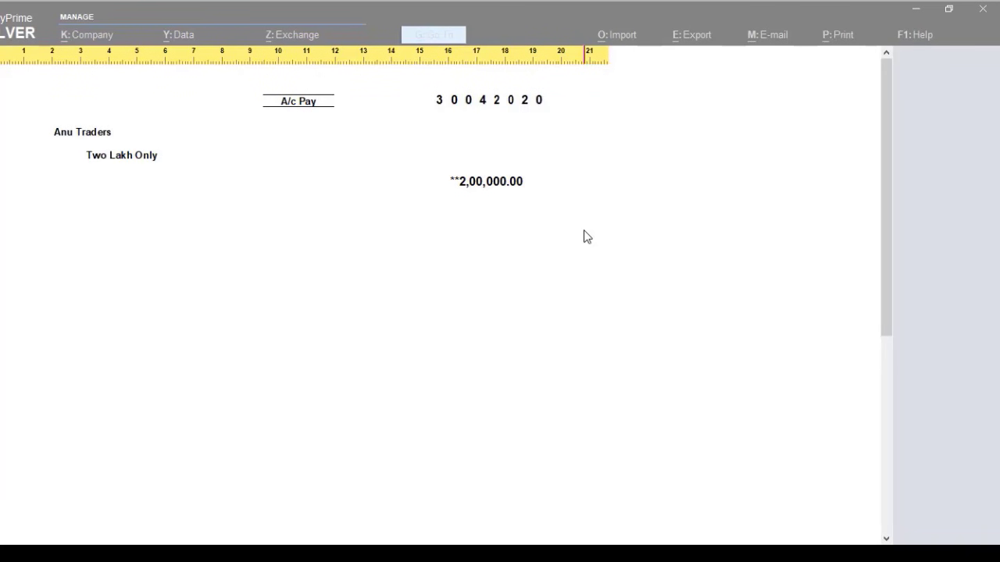
key(alt+z)
key(Escape)
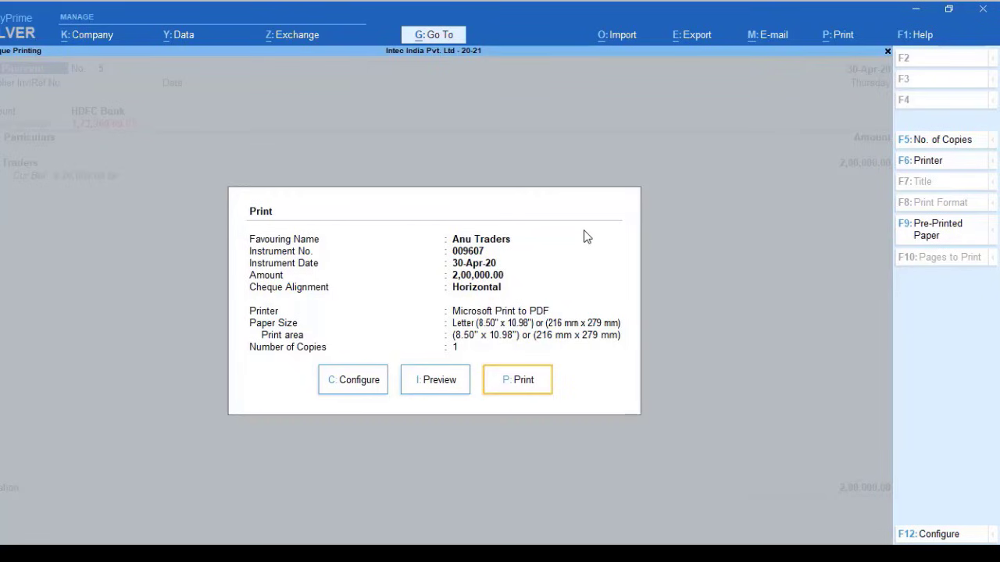
Set the cheque alignment to Vertical - Centre in the print configuration and return to the print summary
key(c)
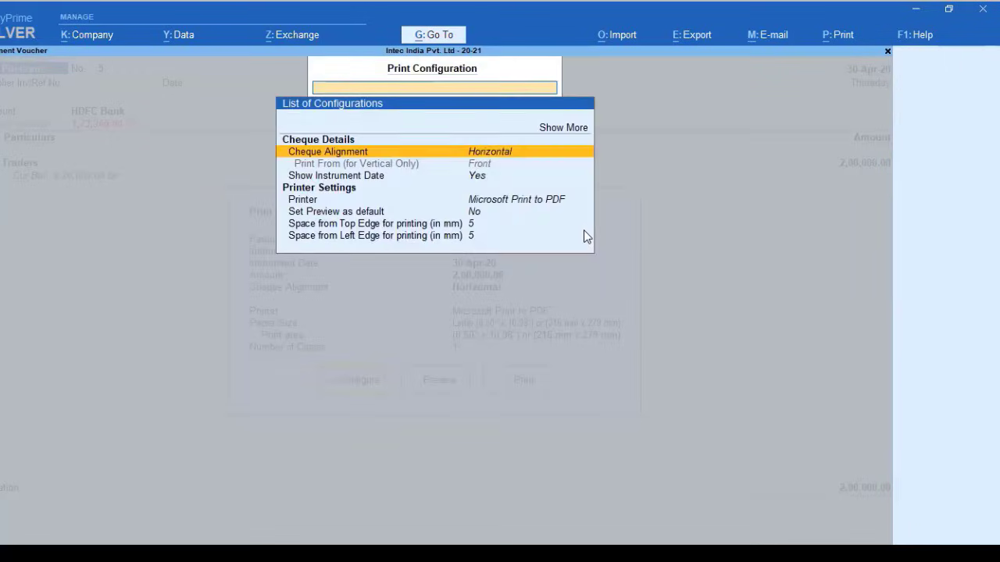
key(Return)
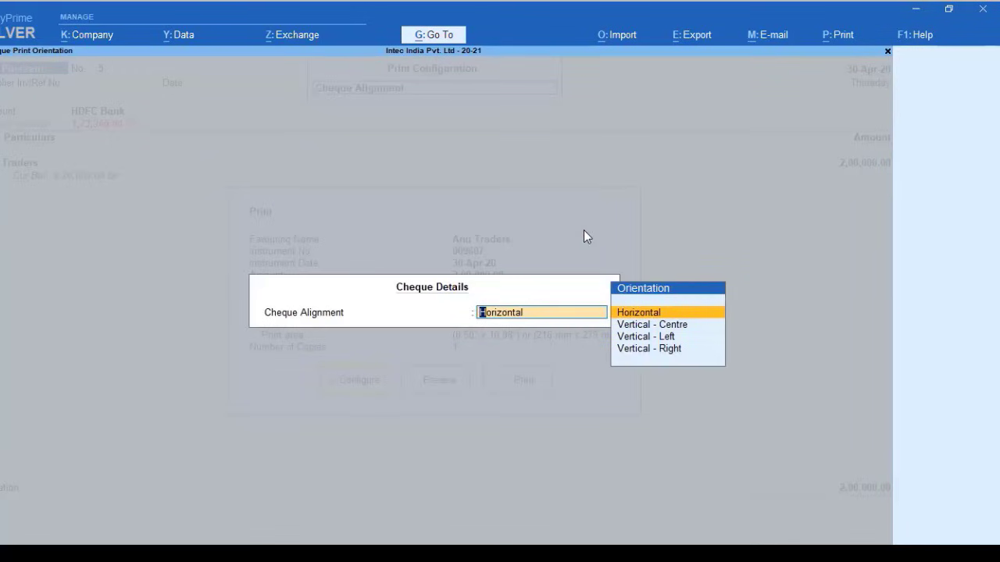
key(Down)
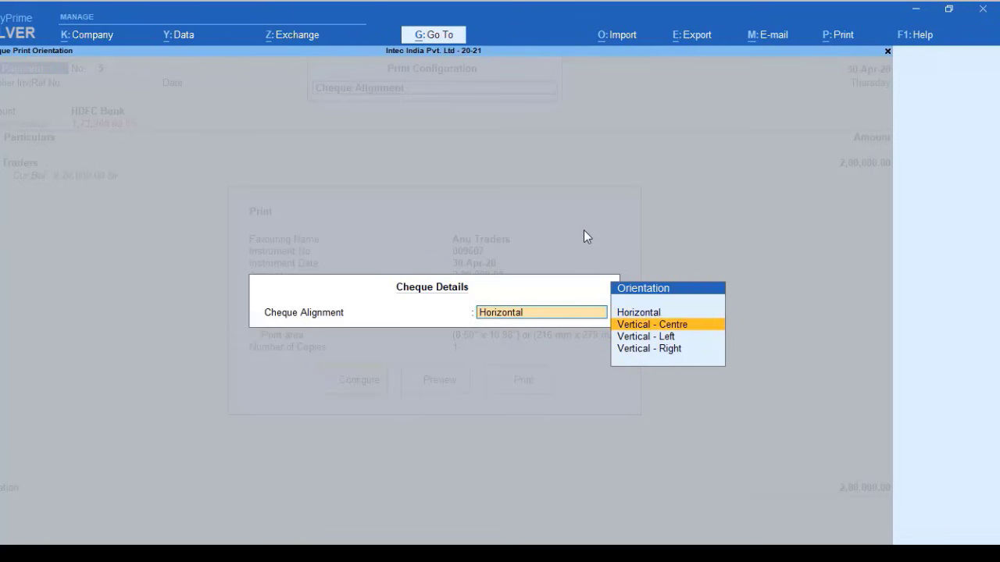
key(Return)
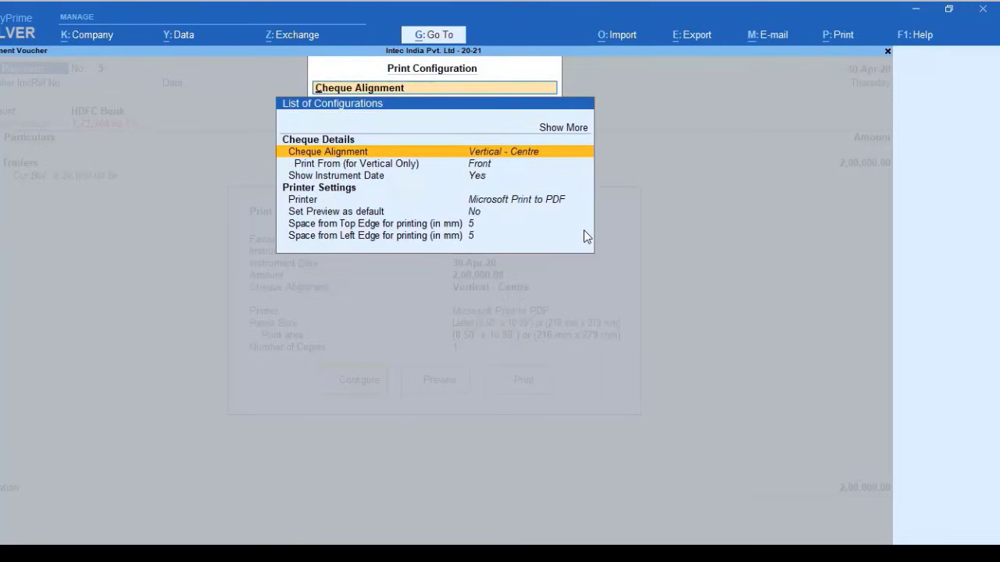
key(Escape)
Preview the vertically centred Anu Traders cheque, send it to Microsoft Print to PDF, and dismiss the file save dialog
key(Right)
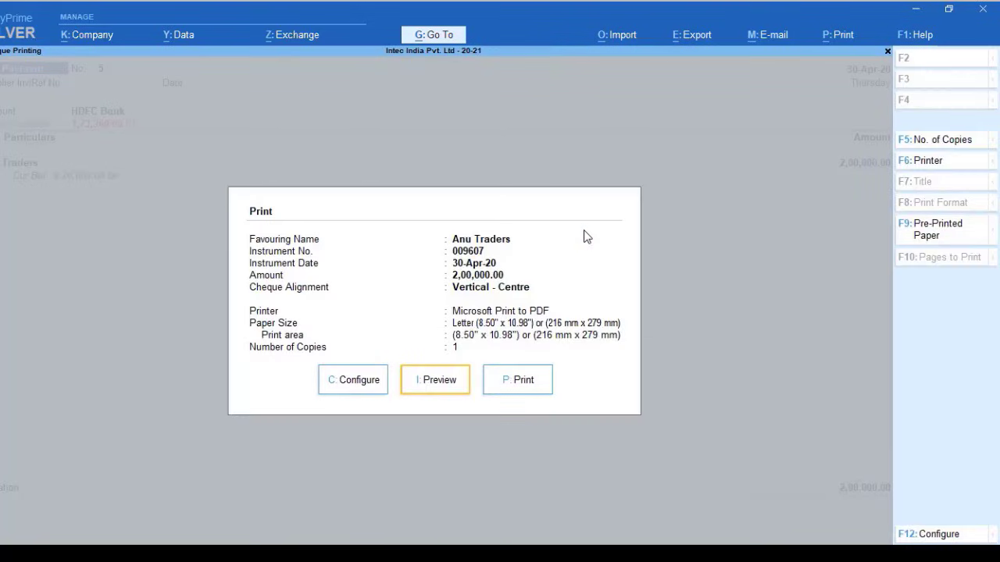
key(Return)
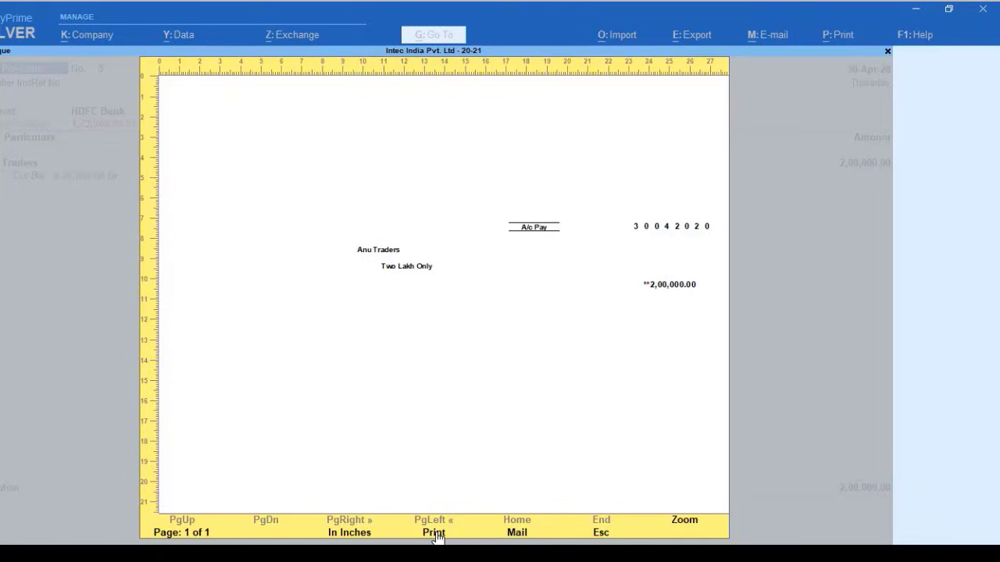
click(435, 534)
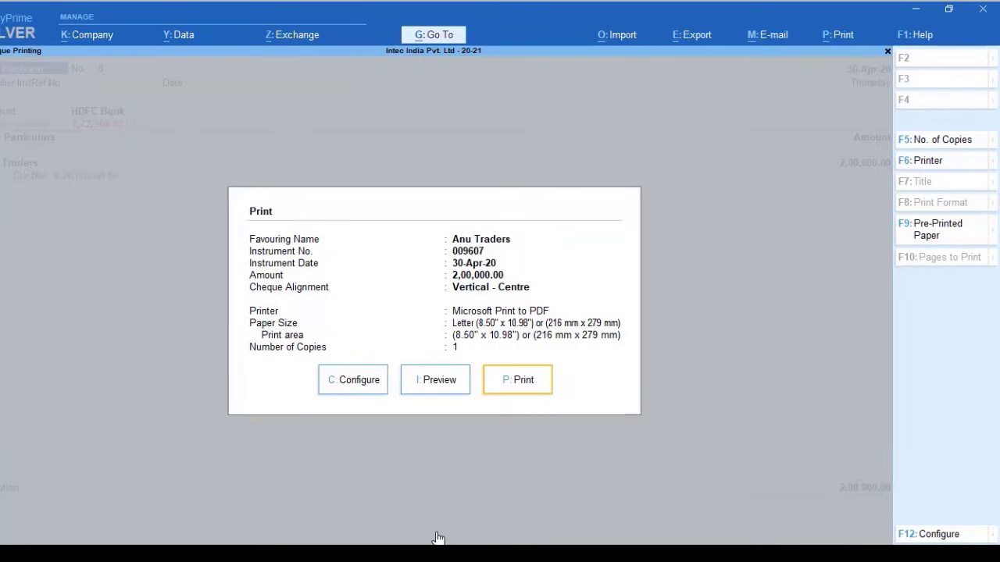
key(p)
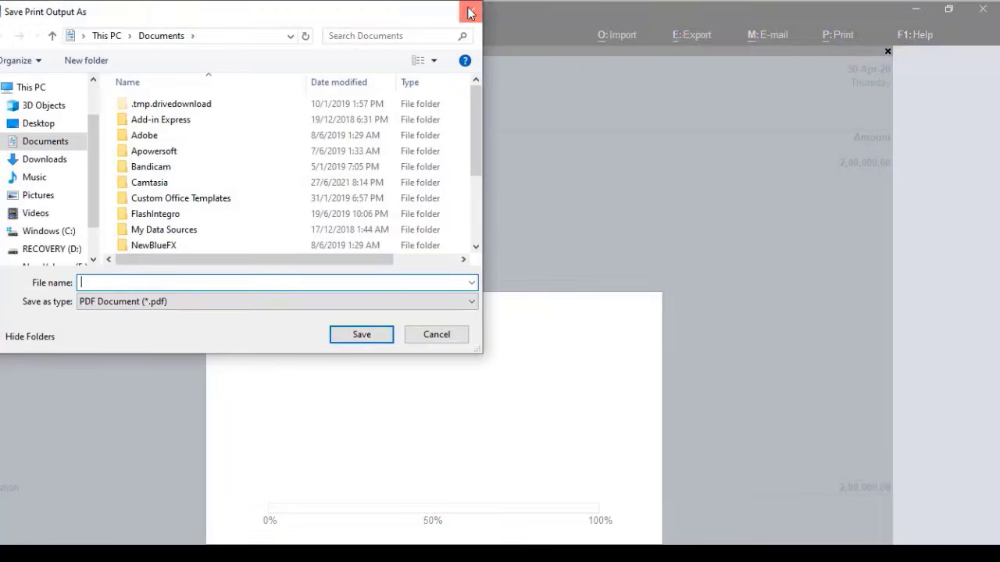
click(469, 13)
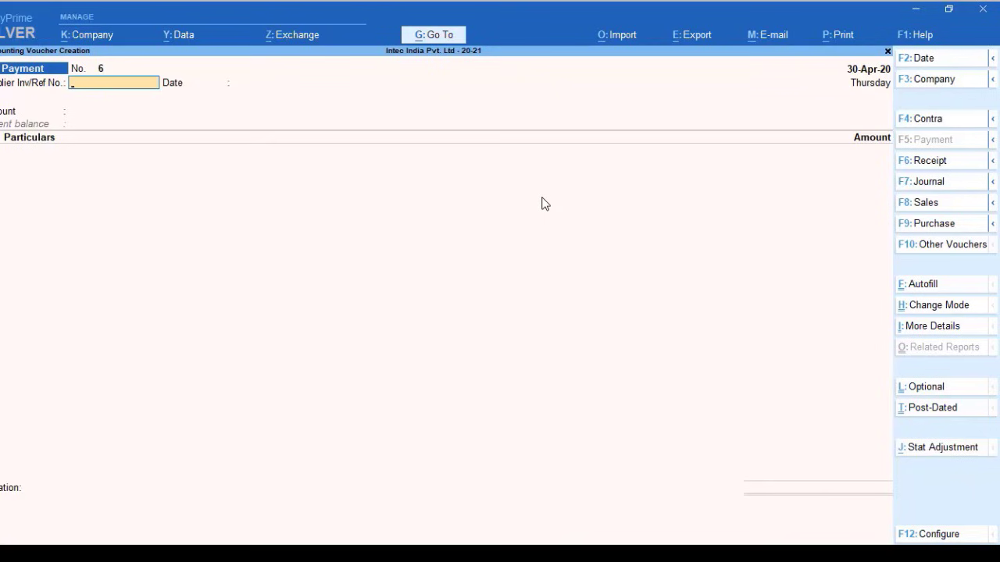
Leave payment voucher creation and return to the Gateway of Tally, declining to quit the program
key(Escape)
key(y)
key(Escape)
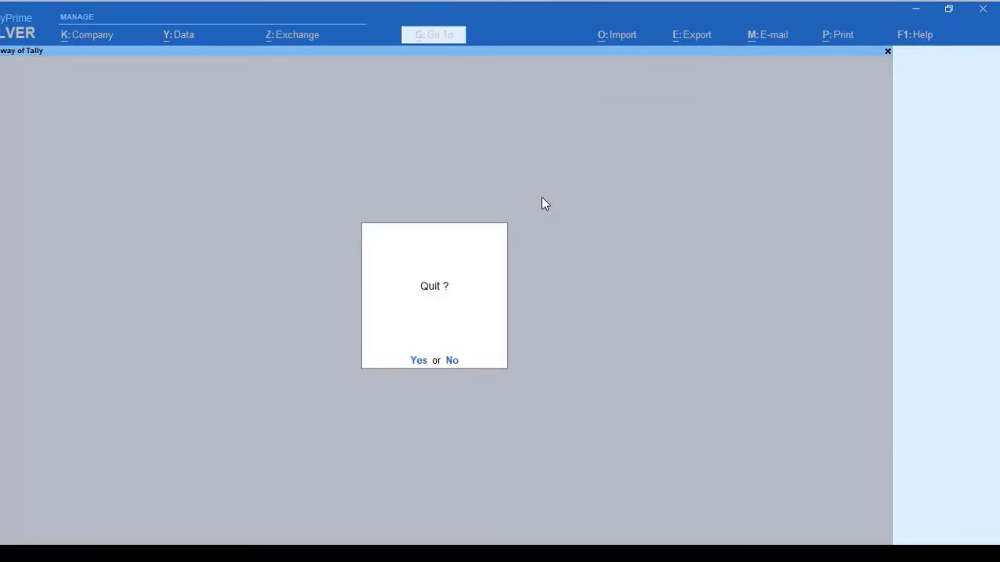
key(n)
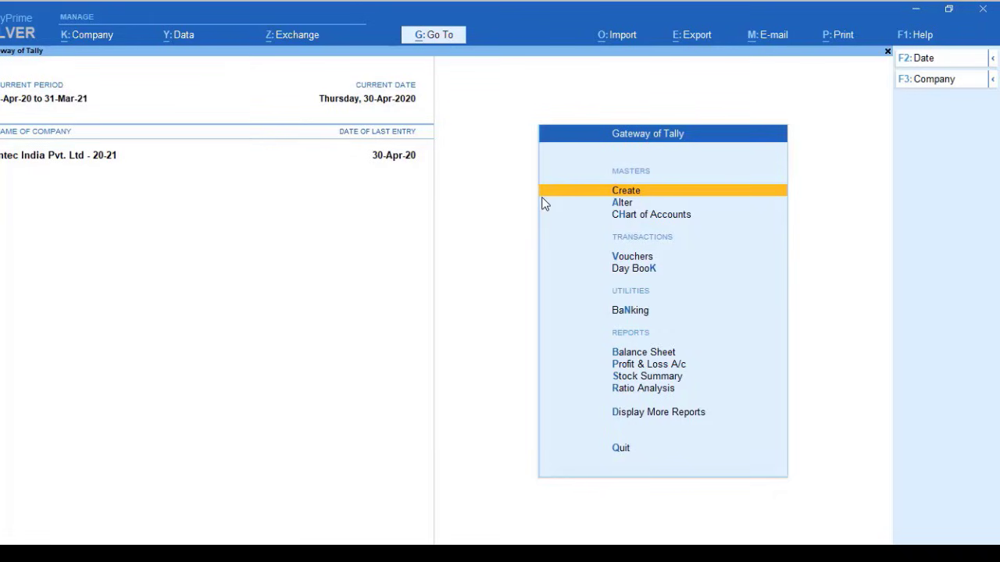
Open the Cheque Printing report for HDFC Bank from the banking utilities
key(Down)
key(Down)
key(Down)
key(Down)
key(Down)
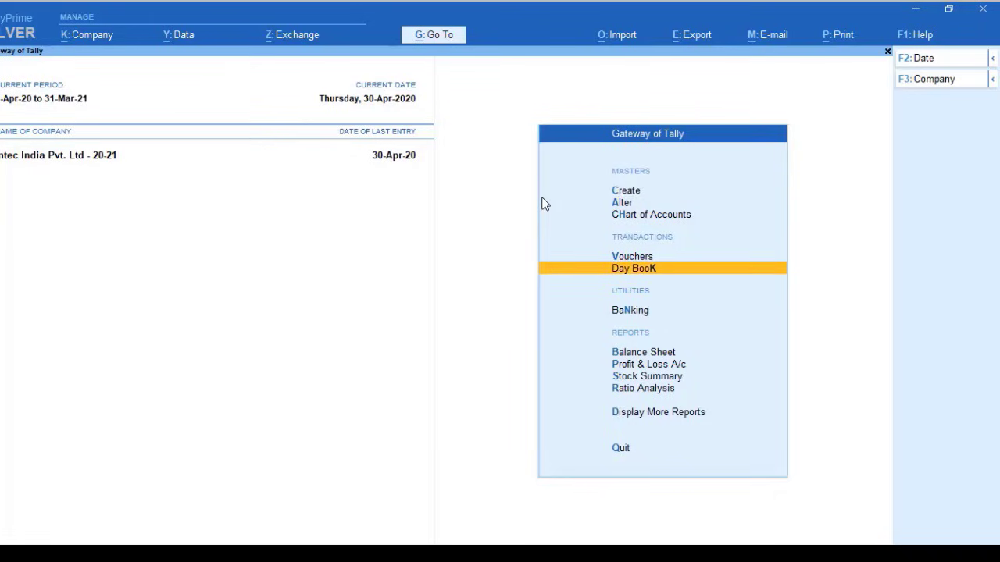
key(Return)
key(Return)
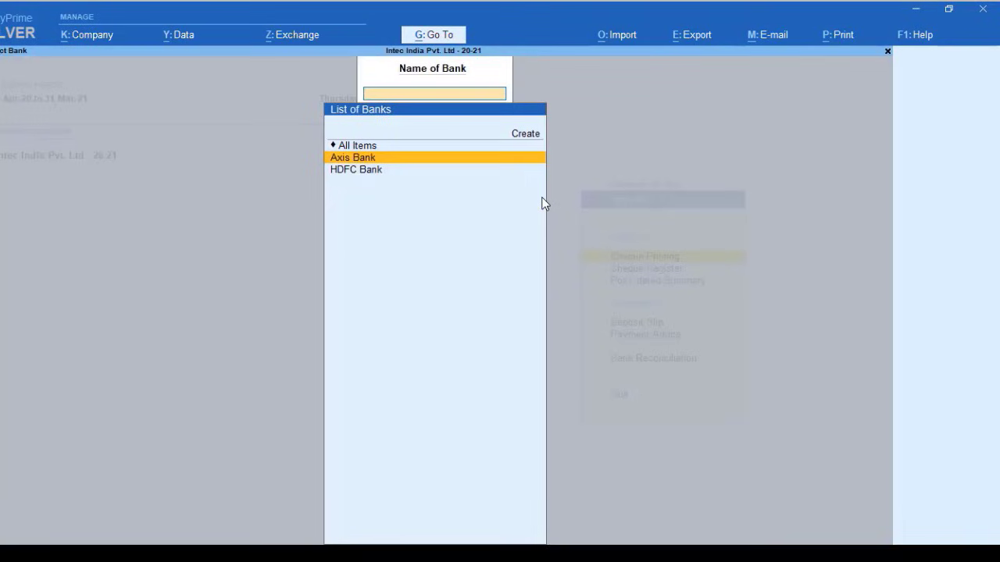
key(Down)
key(Return)
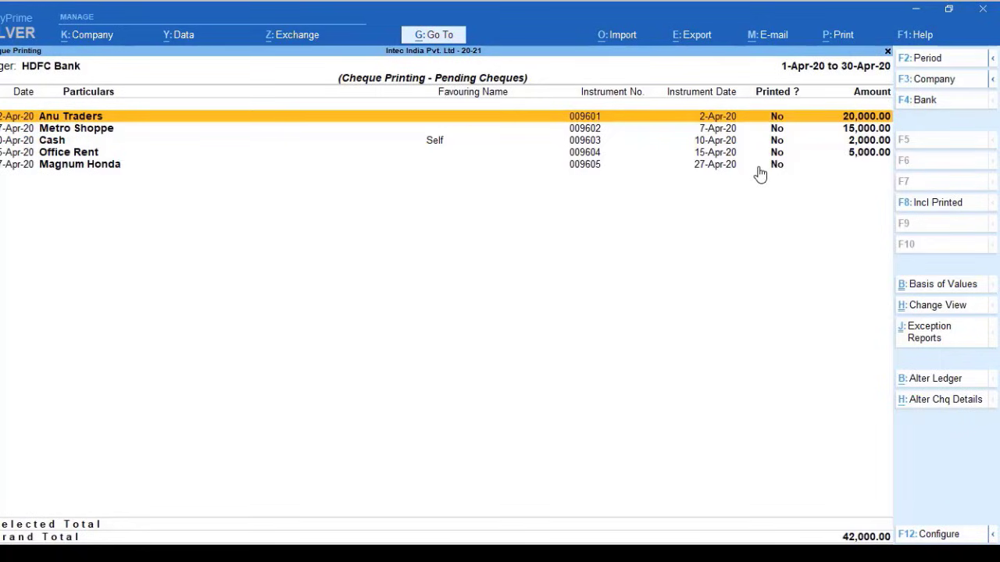
Examine the pending cheques from Anu Traders through Magnum Honda, checking their dates, amounts and printed status
key(Down)
key(Down)
key(Down)
key(Down)
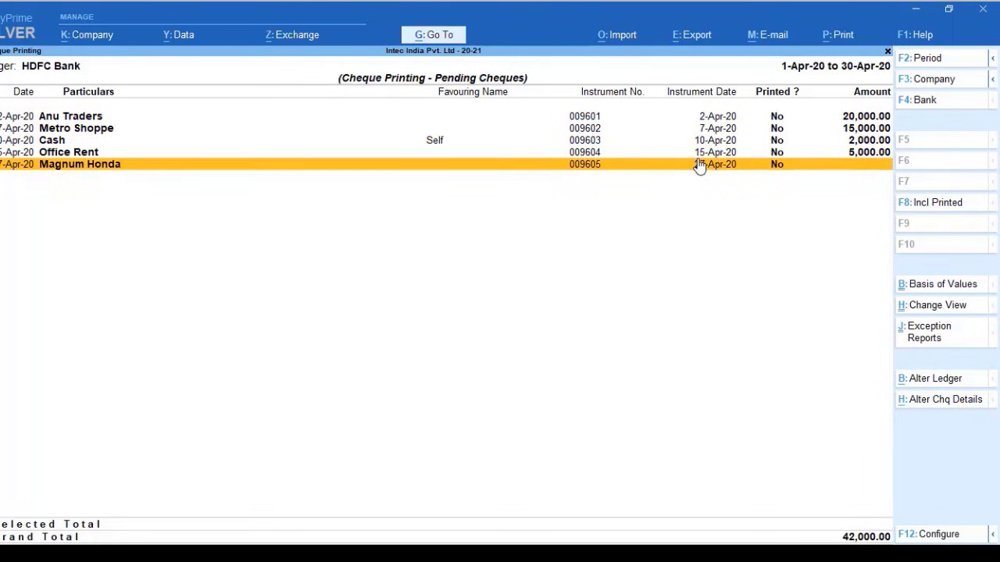
key(Up)
key(Up)
key(Up)
key(Up)
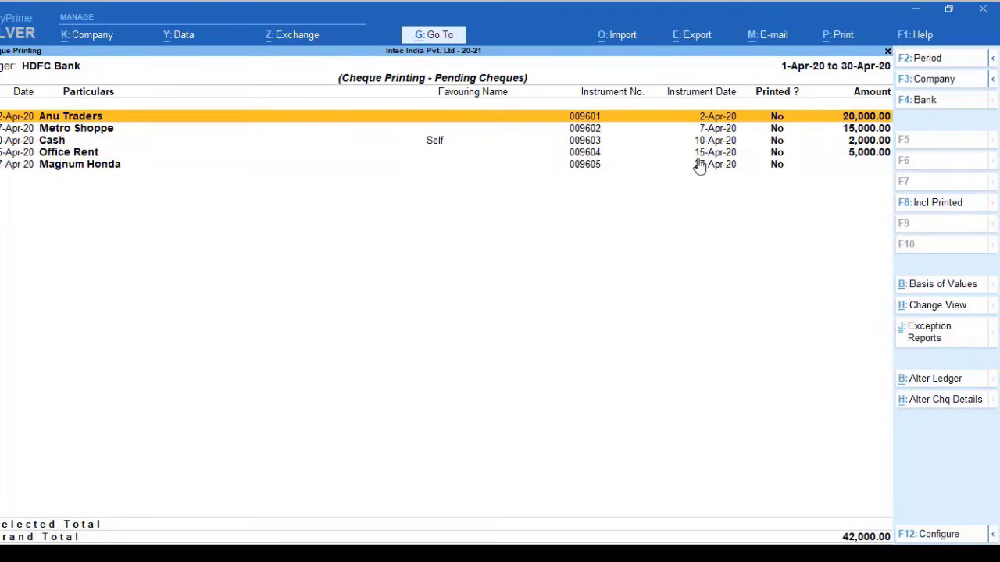
Inspect the 20,000.00 Anu Traders payment voucher and its cheque print summary, and return to the Gateway of Tally
key(Return)
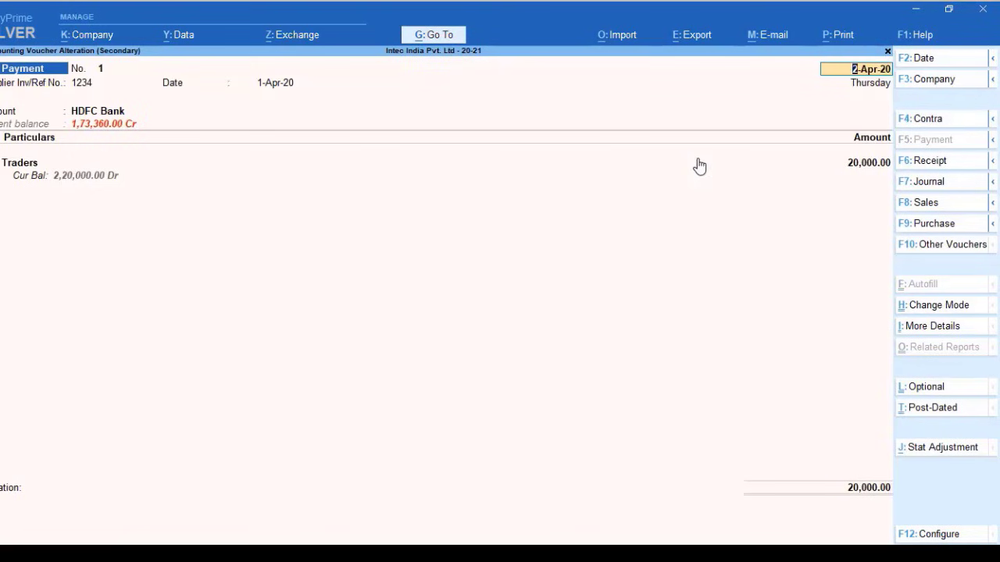
key(ctrl+p)
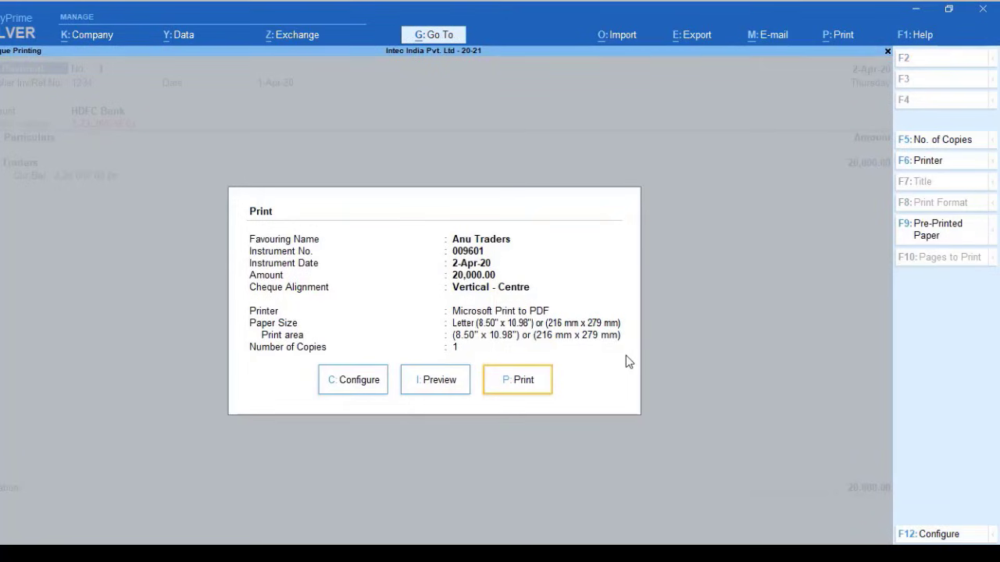
key(Return)
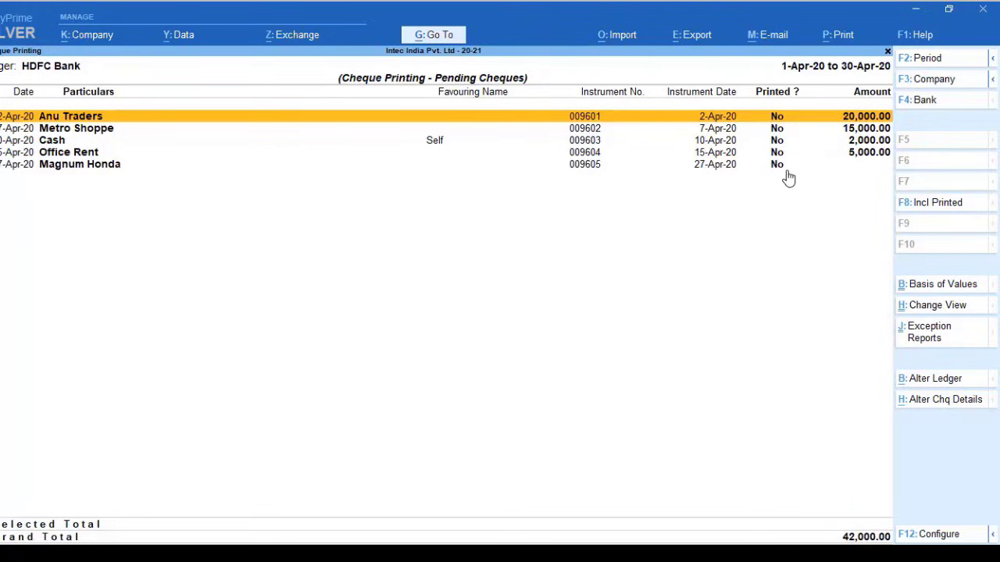
key(Escape)
key(Escape)
key(Escape)
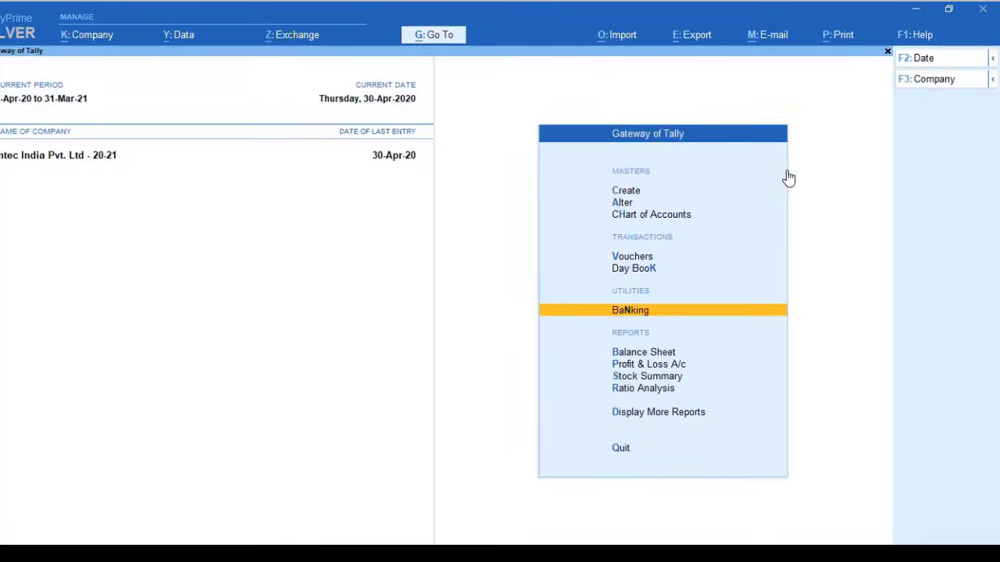